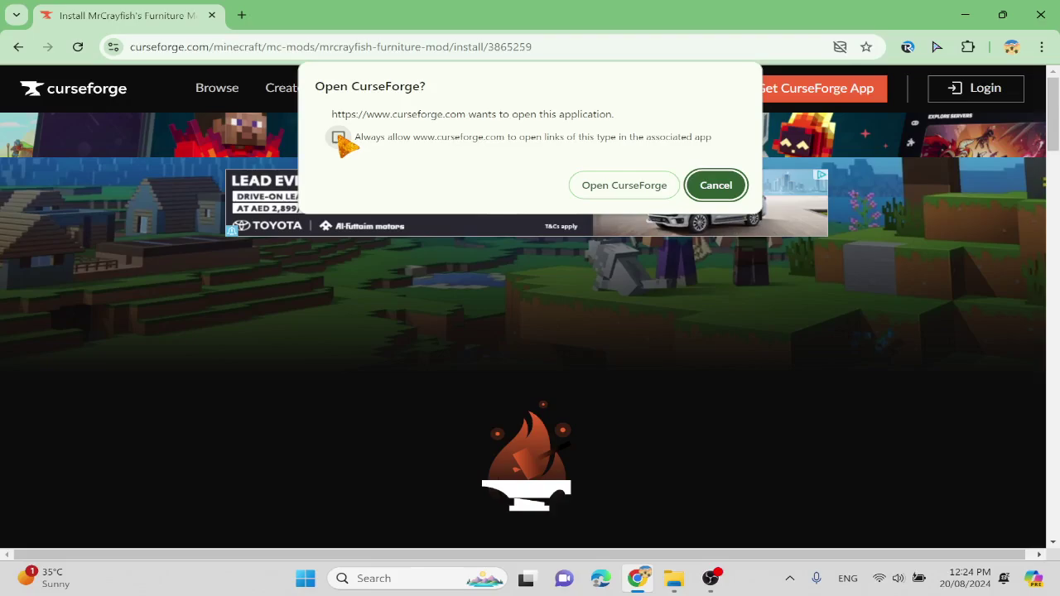
# Step: Allow the mod's install page to open the CurseForge app, and close the app window that launches
pyautogui.click(624, 185)
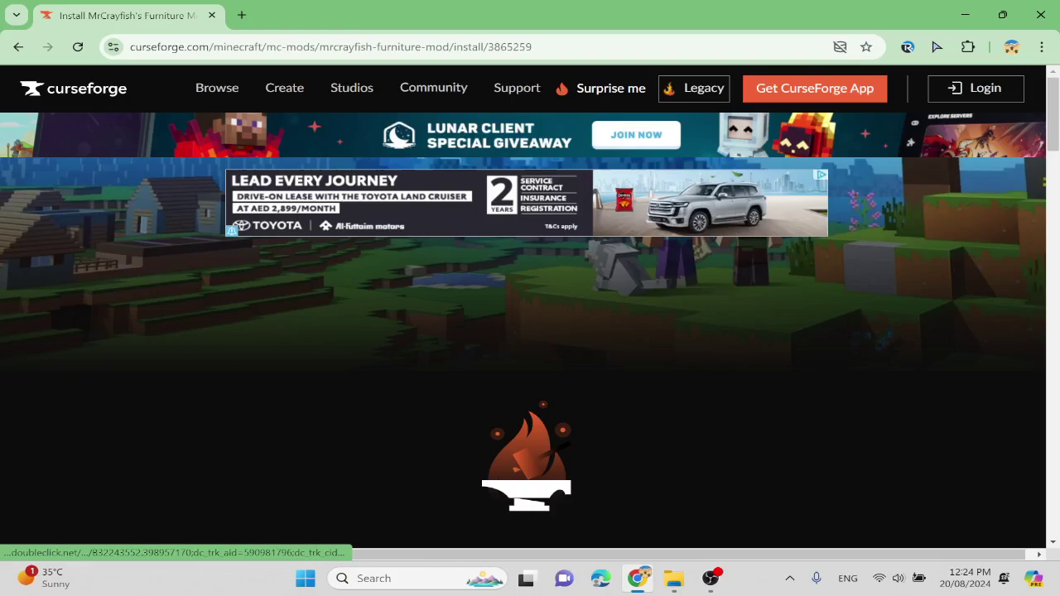
pyautogui.scroll(-2, 653, 424)
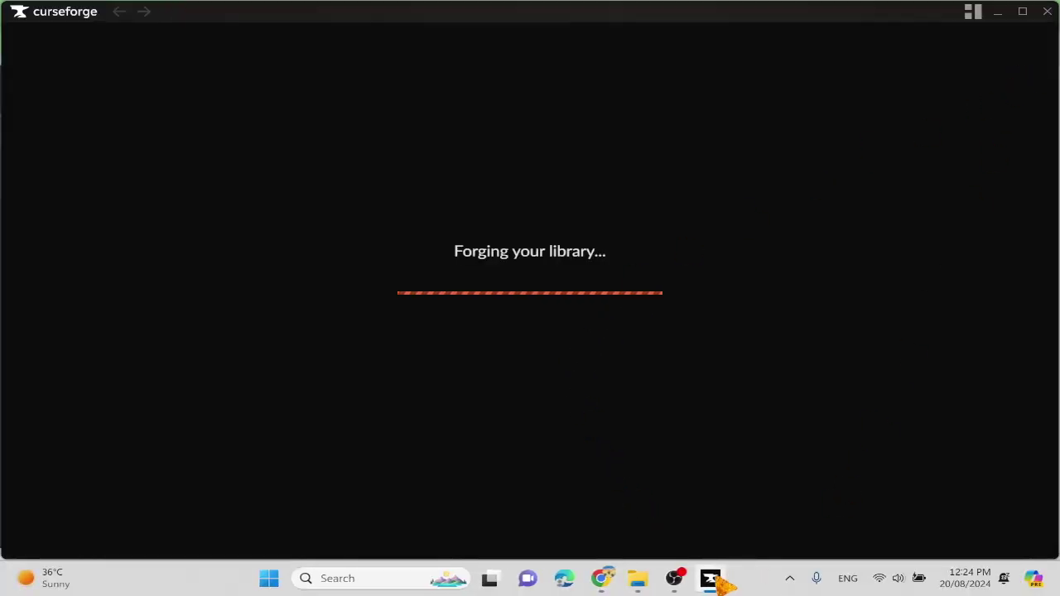
pyautogui.click(1049, 13)
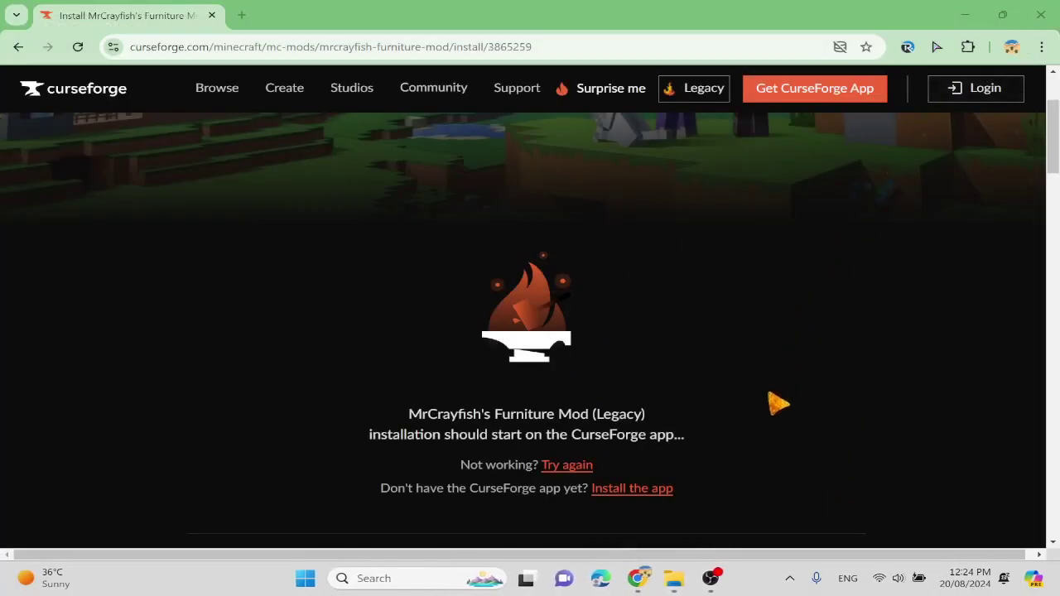
# Step: Go to the CurseForge app download page from the mod's install page and download the Windows installer
pyautogui.click(662, 491)
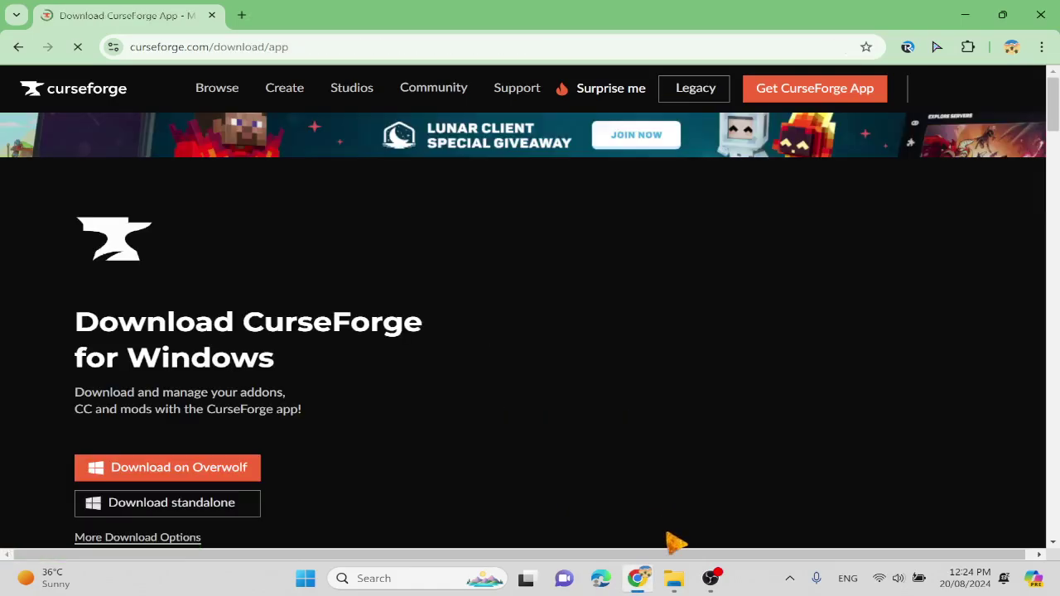
pyautogui.scroll(-2, 431, 476)
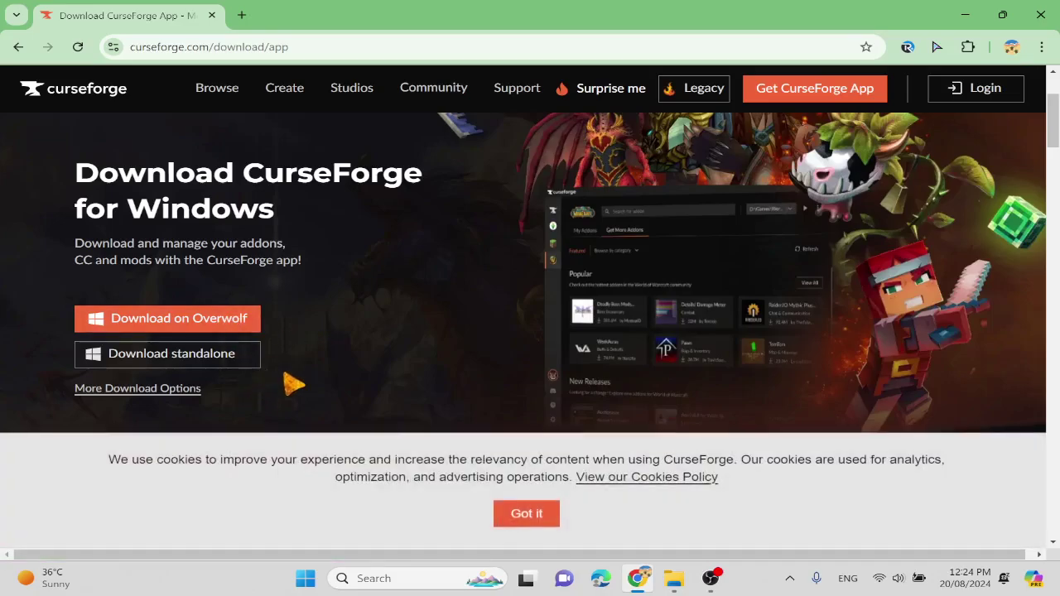
pyautogui.scroll(-4, 552, 303)
pyautogui.scroll(6, 617, 299)
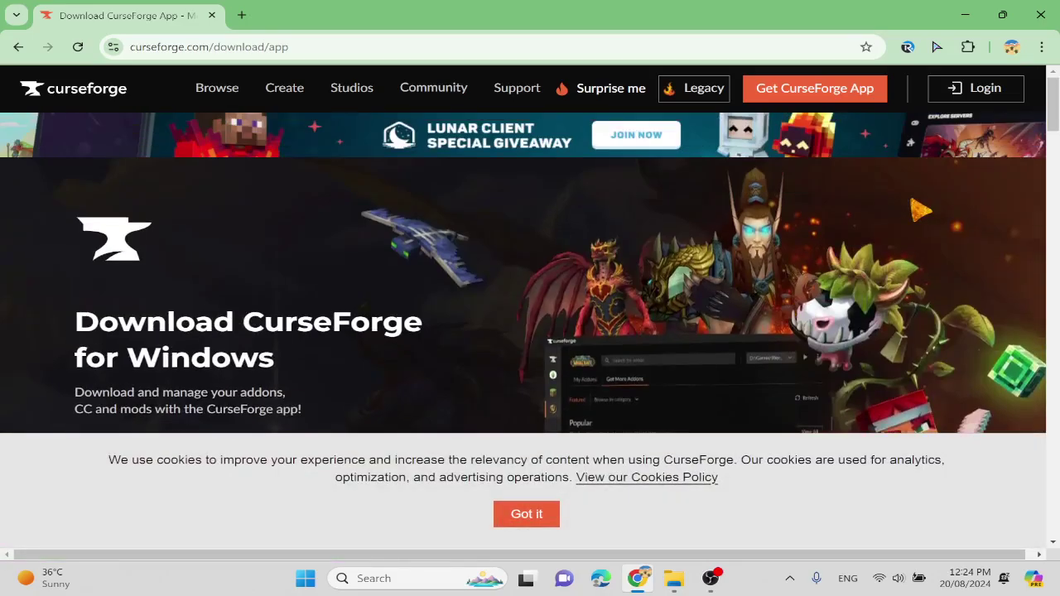
pyautogui.click(825, 94)
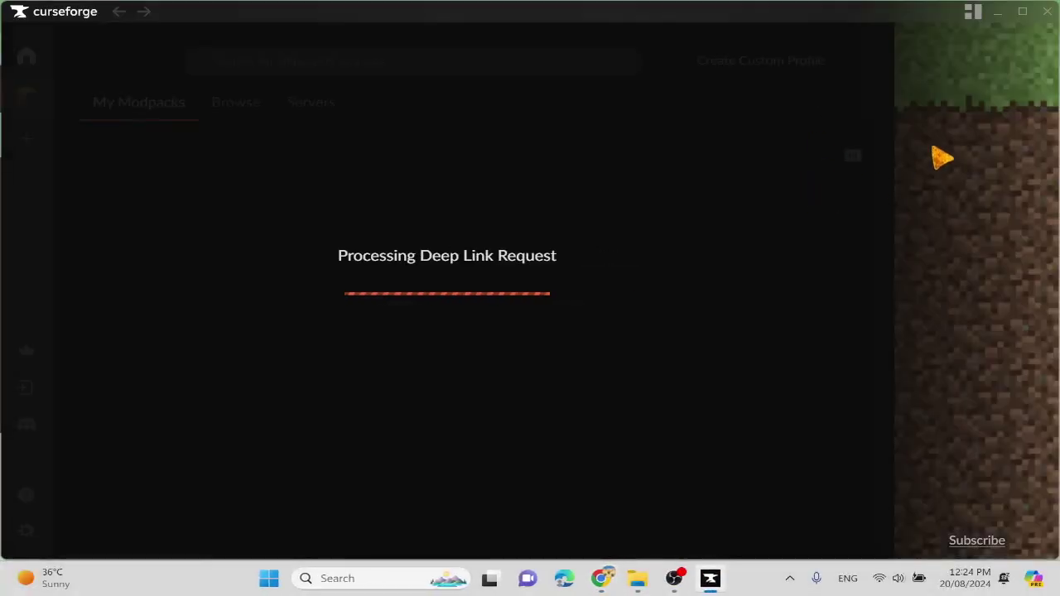
pyautogui.click(1046, 12)
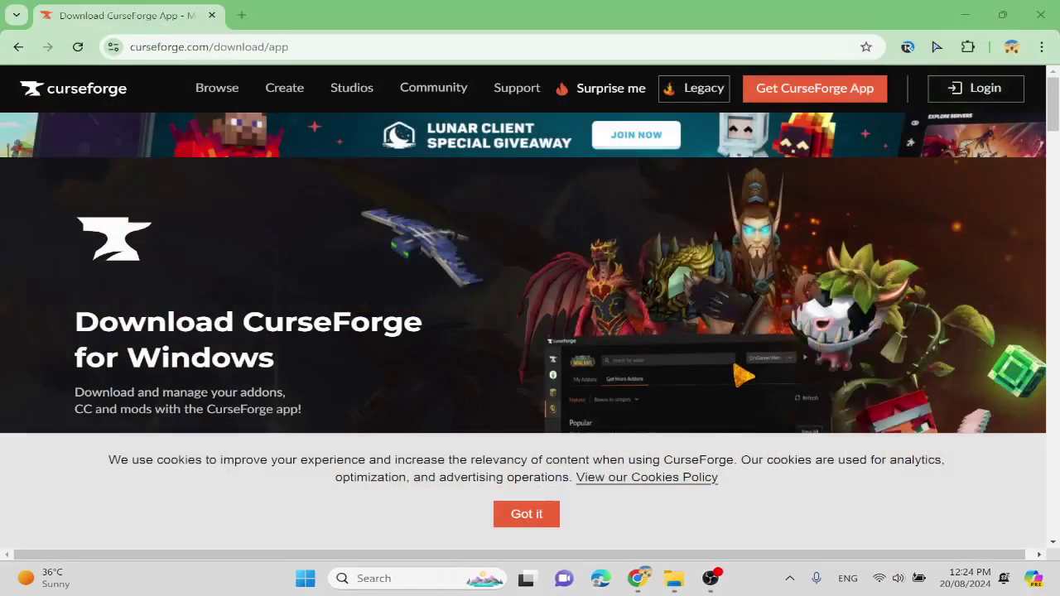
pyautogui.scroll(-3, 741, 377)
pyautogui.scroll(1, 580, 369)
pyautogui.scroll(-1, 248, 290)
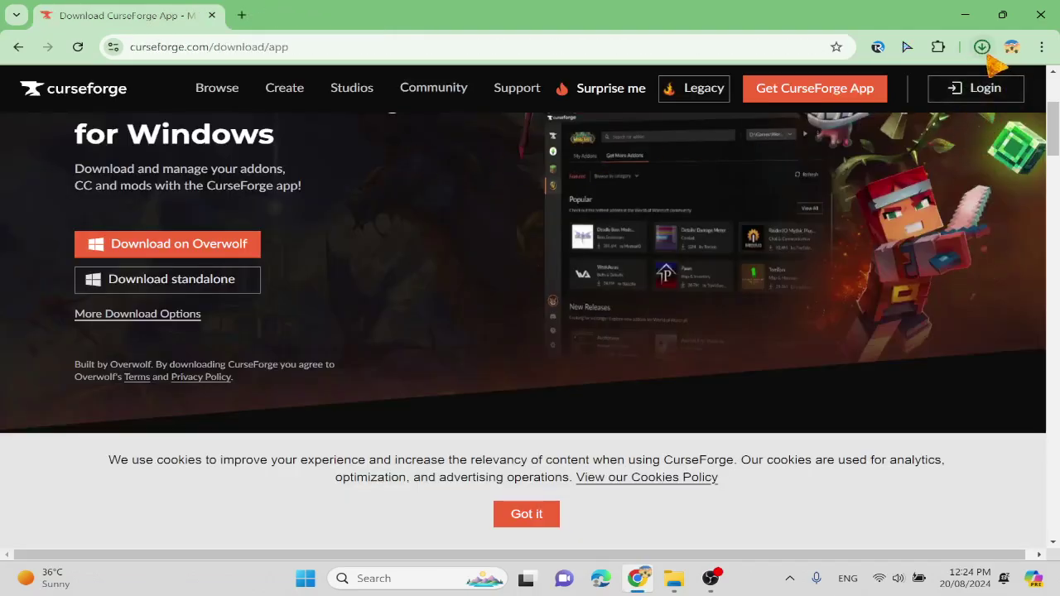
# Step: Locate the downloaded CurseForge Windows - Installer in the Downloads folder and run it
pyautogui.click(984, 48)
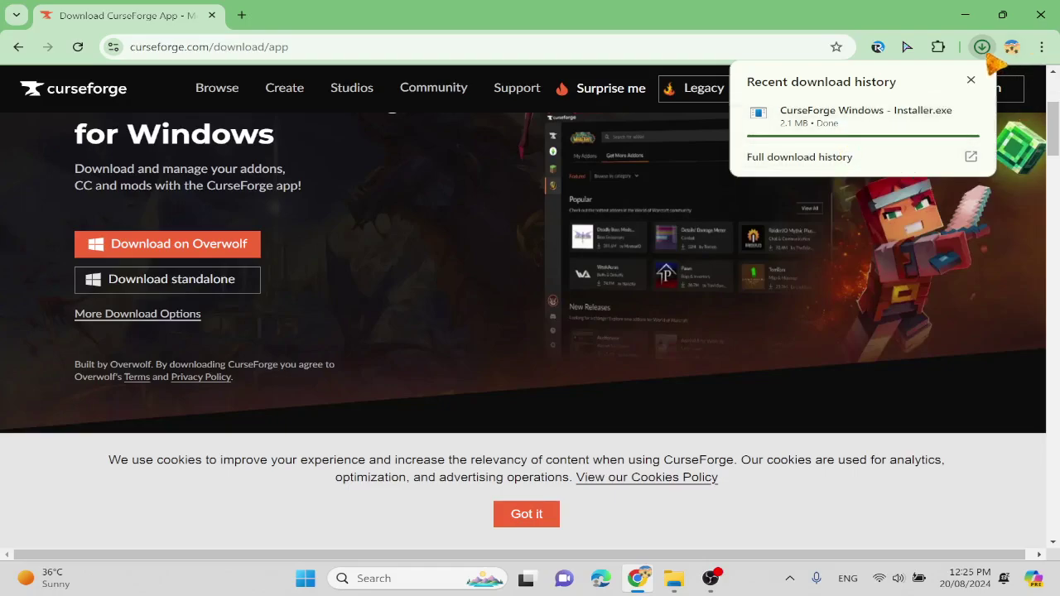
pyautogui.click(939, 113)
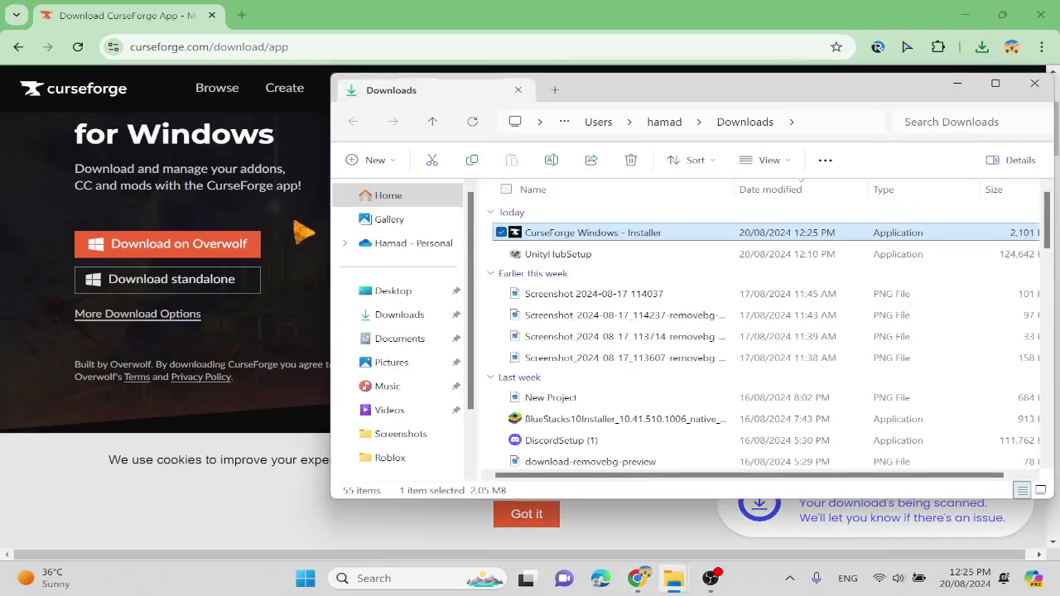
pyautogui.doubleClick(587, 235)
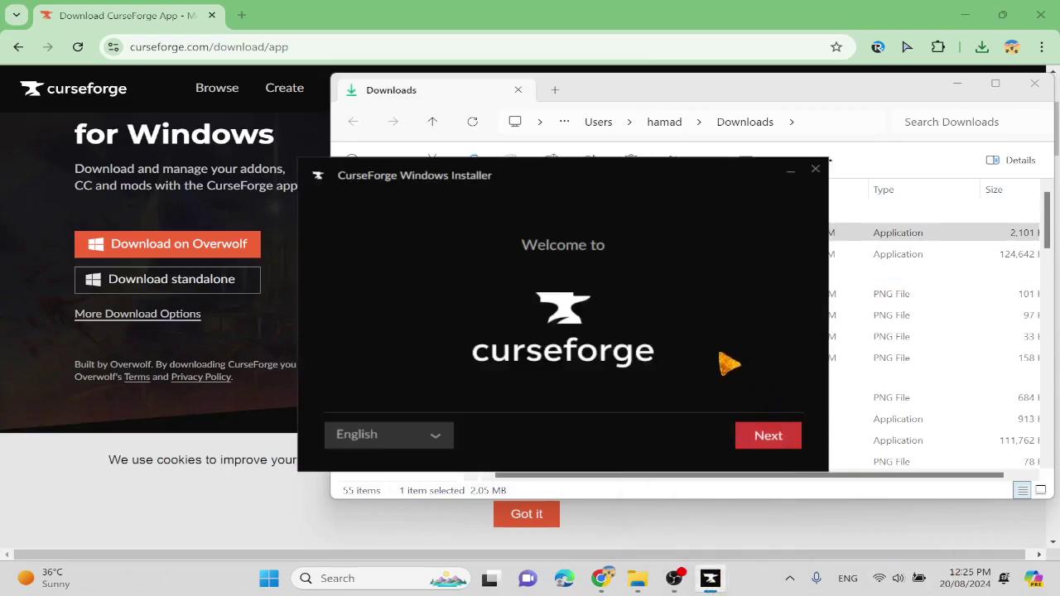
# Step: Install CurseForge in English to the default folder, accepting the terms of use and privacy policy
pyautogui.click(791, 437)
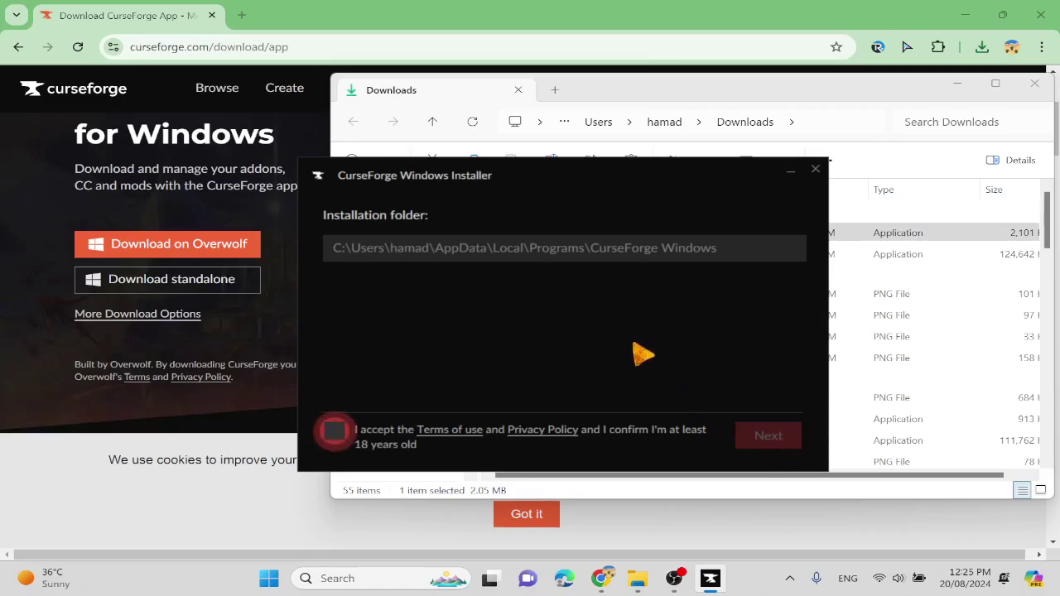
pyautogui.click(339, 432)
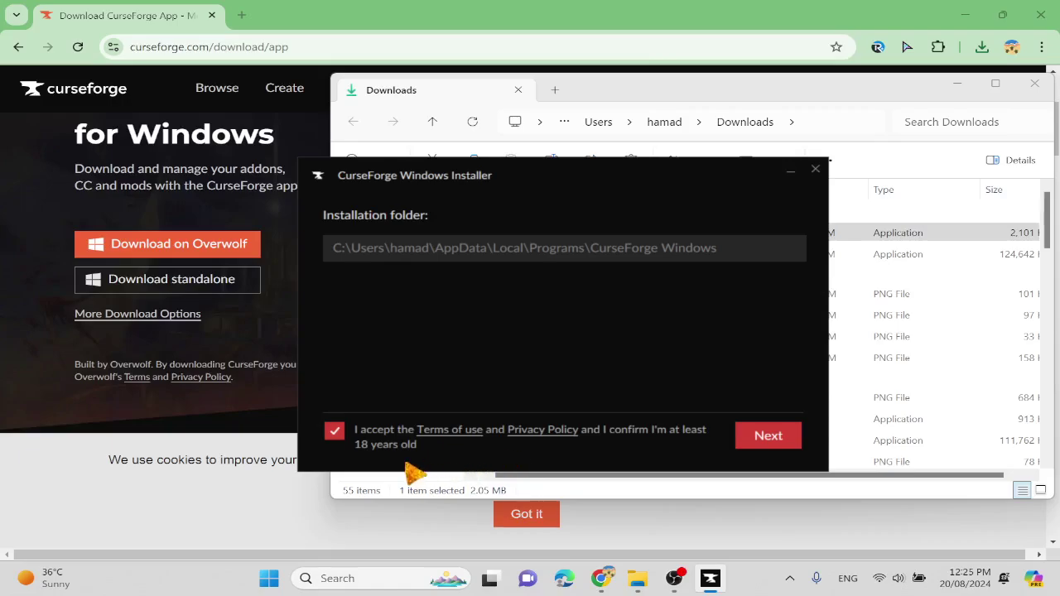
pyautogui.click(767, 444)
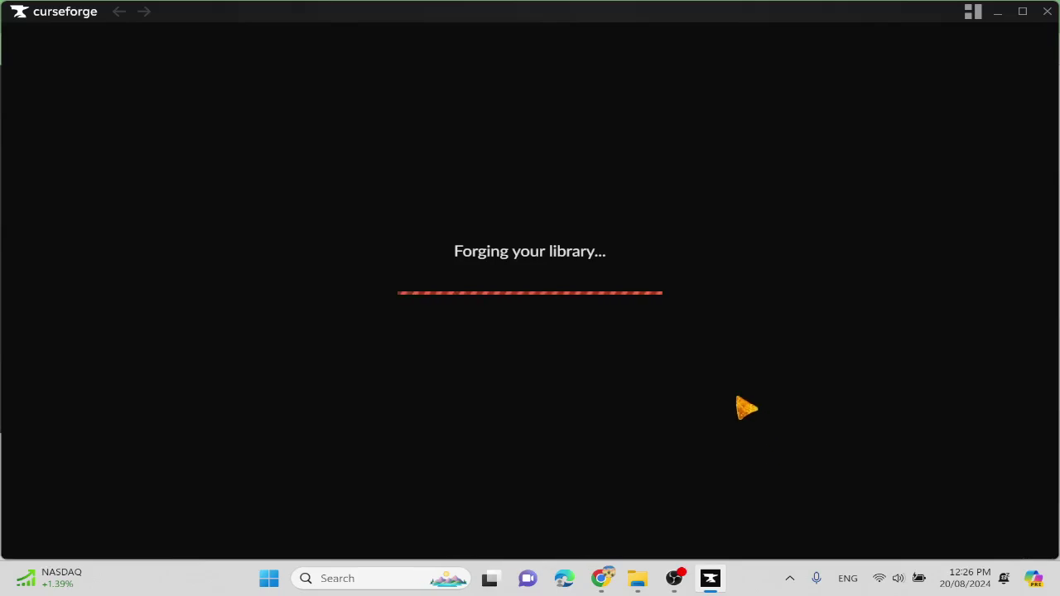
# Step: Maximize the CurseForge app window and dismiss the version 1.258.0 release notes
pyautogui.click(1023, 12)
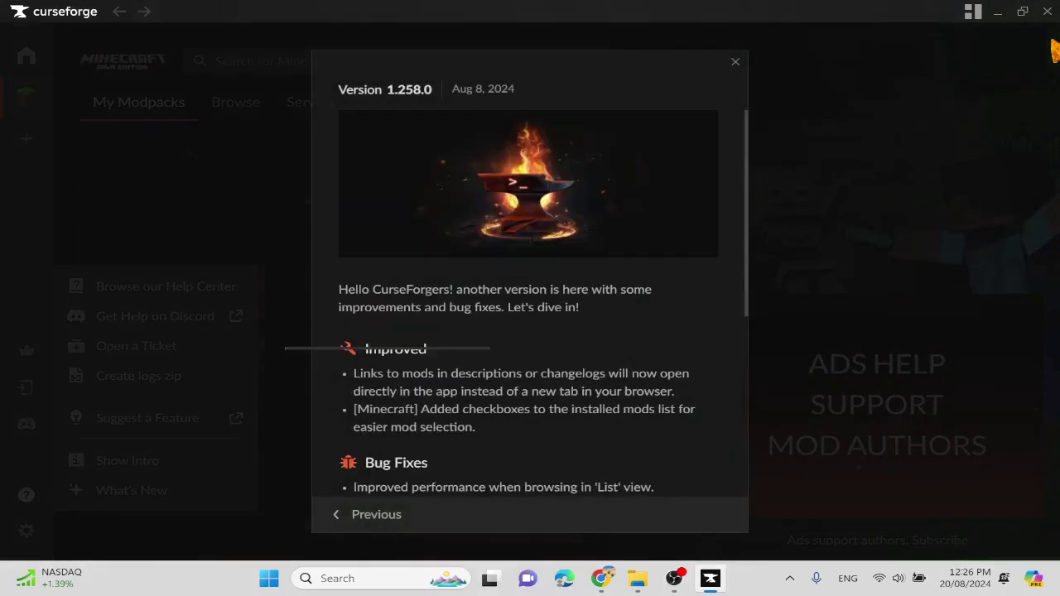
pyautogui.click(735, 63)
pyautogui.scroll(-5, 384, 334)
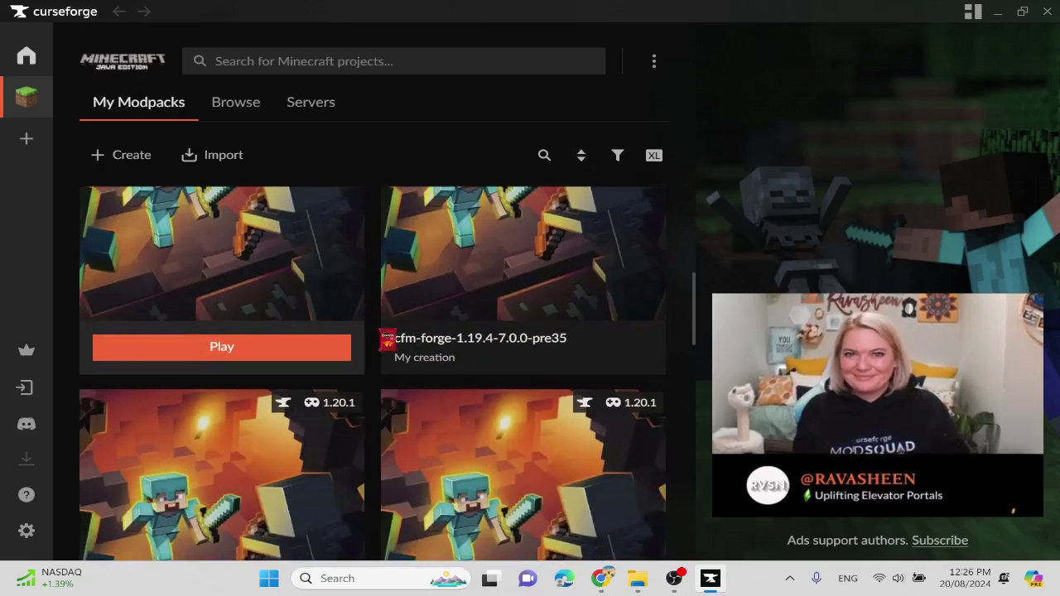
pyautogui.scroll(-10, 373, 372)
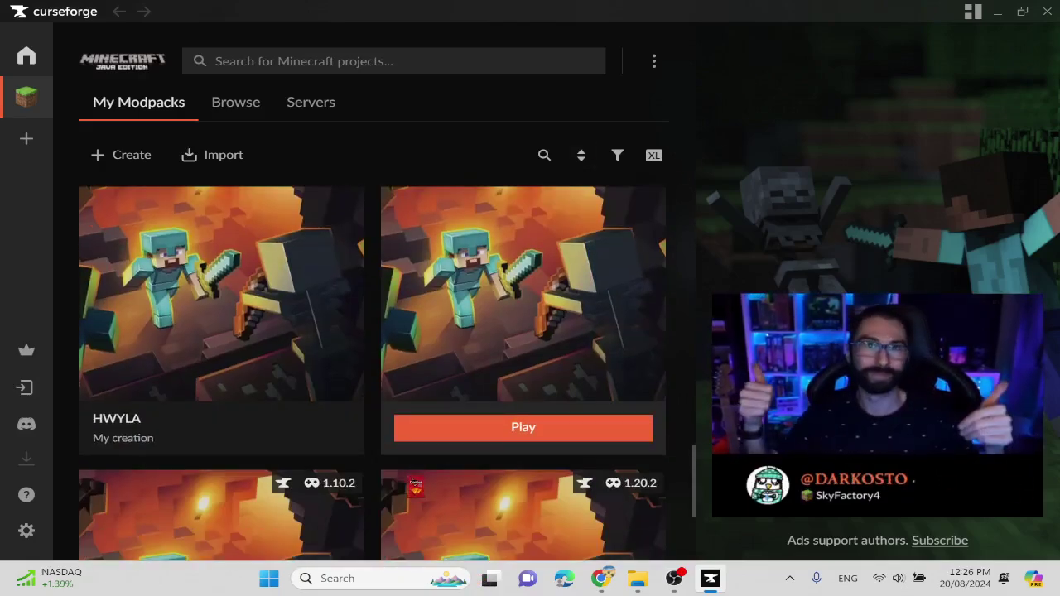
pyautogui.scroll(10, 373, 373)
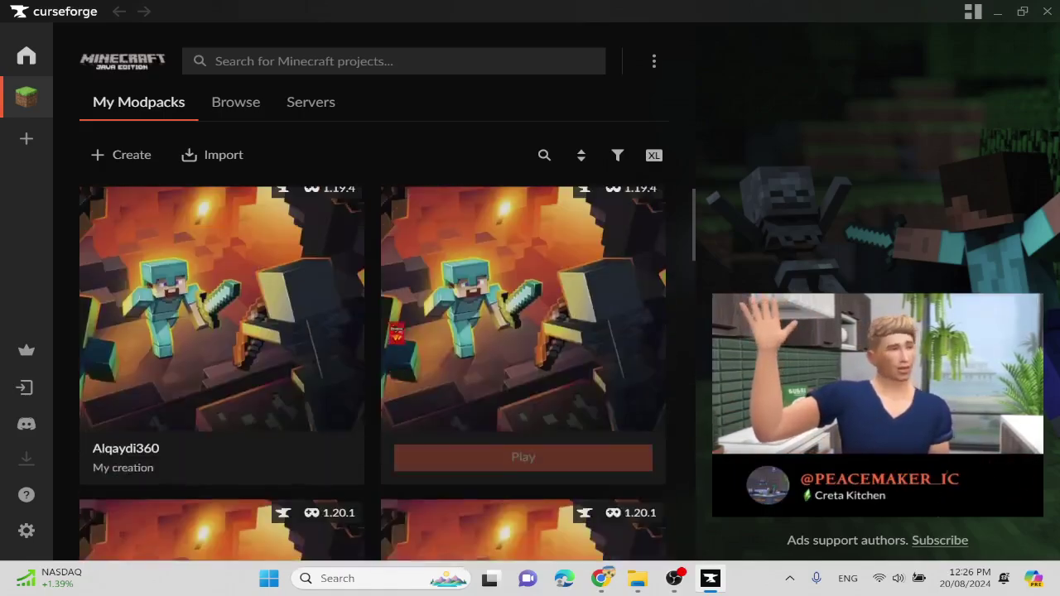
# Step: Search the Minecraft projects for "MrCrayFish Furniture Mod"
pyautogui.click(311, 50)
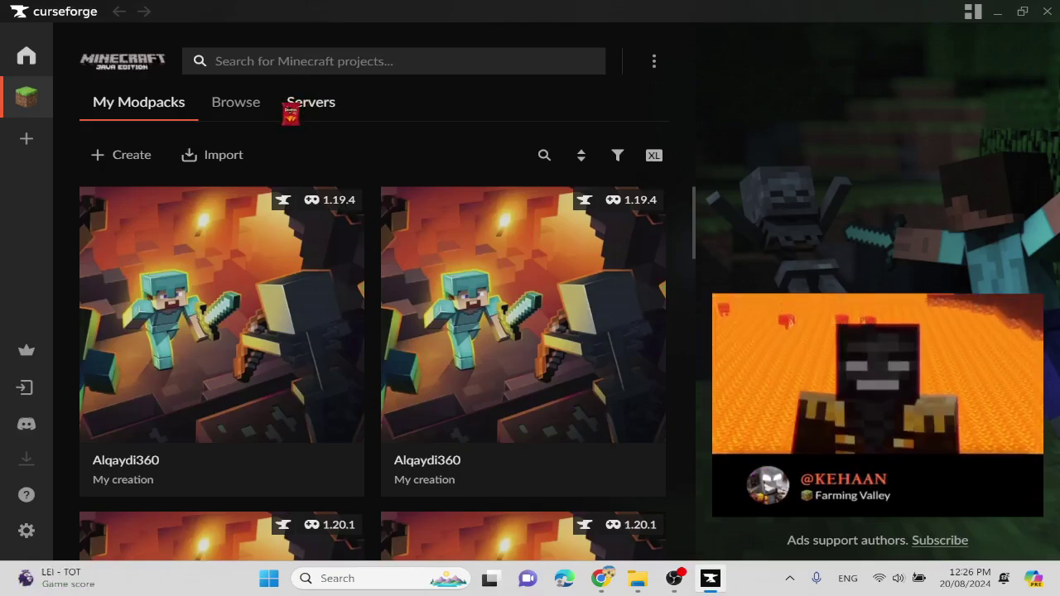
pyautogui.write('MrC')
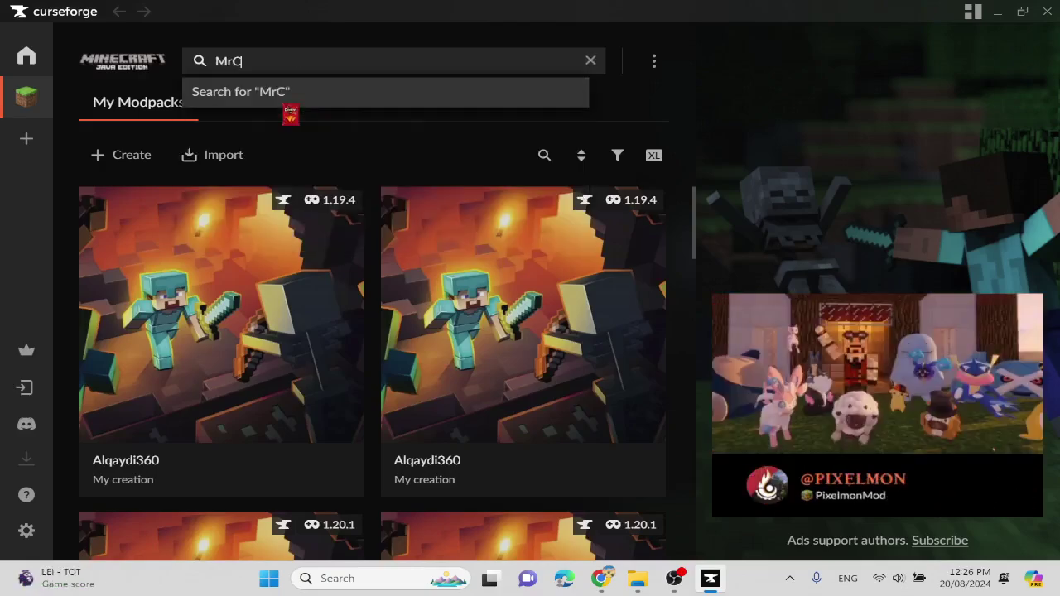
pyautogui.write('ray')
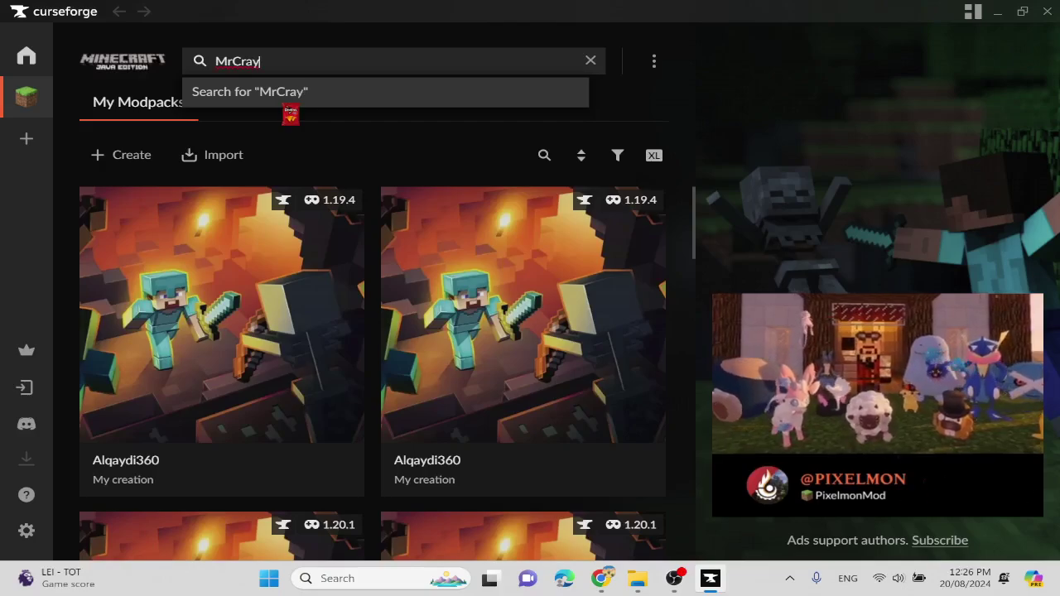
pyautogui.write('Fish Fu')
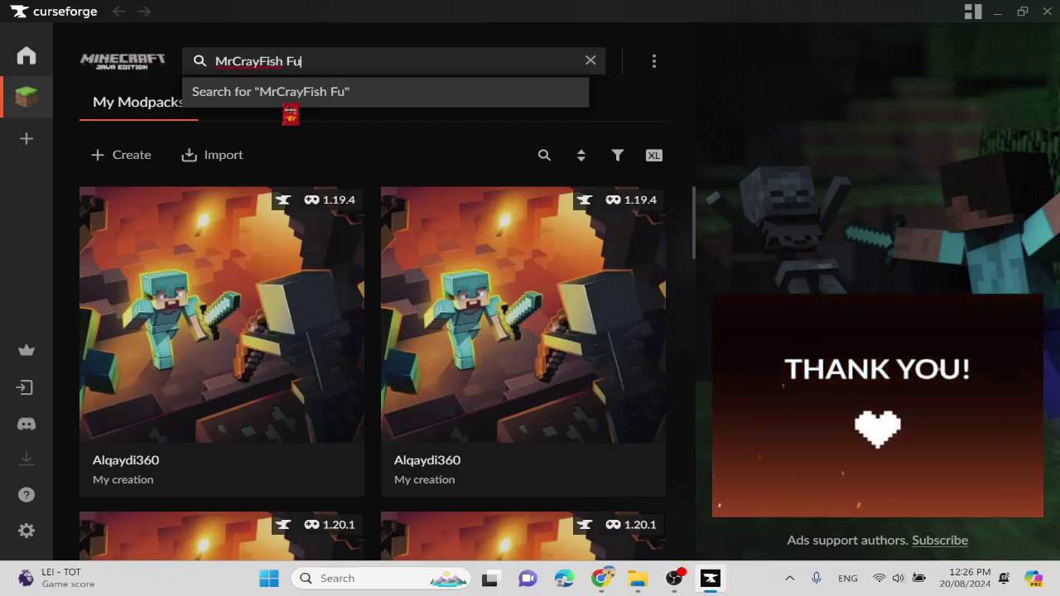
pyautogui.write('rniture Mos')
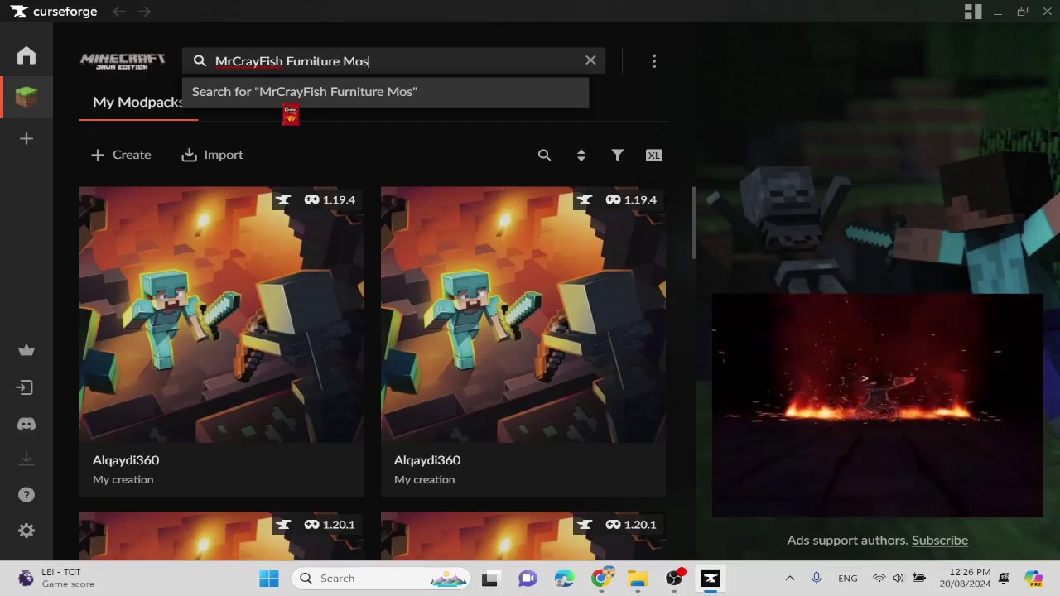
pyautogui.press('BackSpace')
pyautogui.write('d')
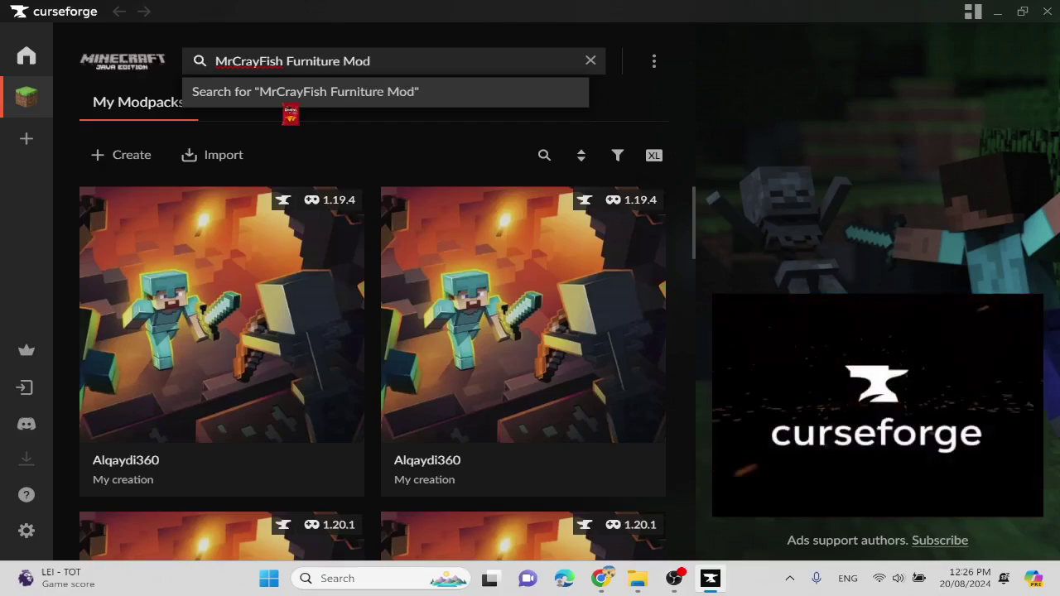
pyautogui.press('Return')
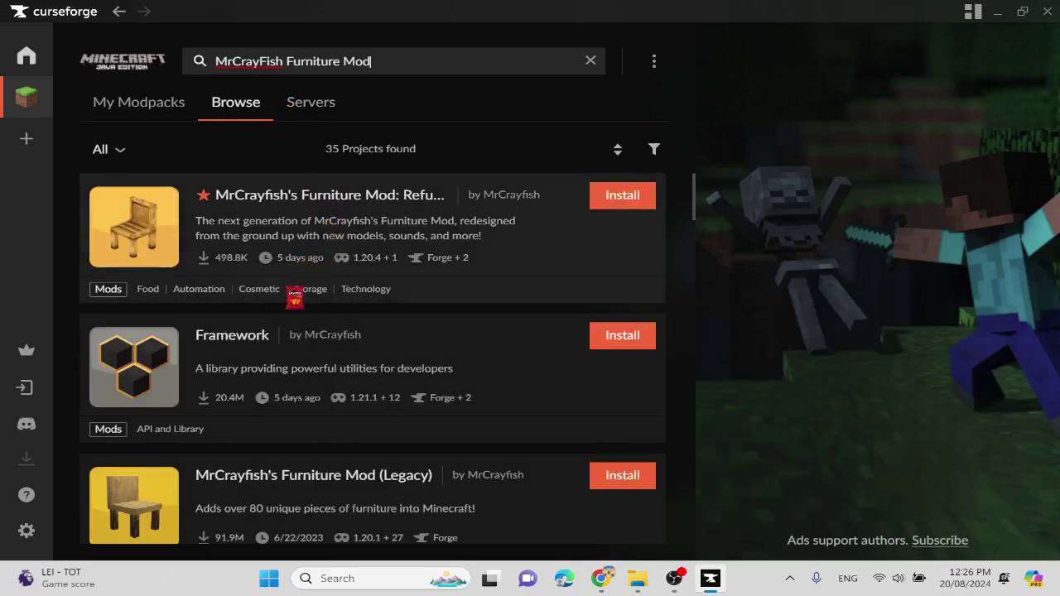
# Step: Open MrCrayfish's Furniture Mod (Legacy) from the results and choose to install it into a new profile
pyautogui.scroll(-2, 286, 332)
pyautogui.click(175, 389)
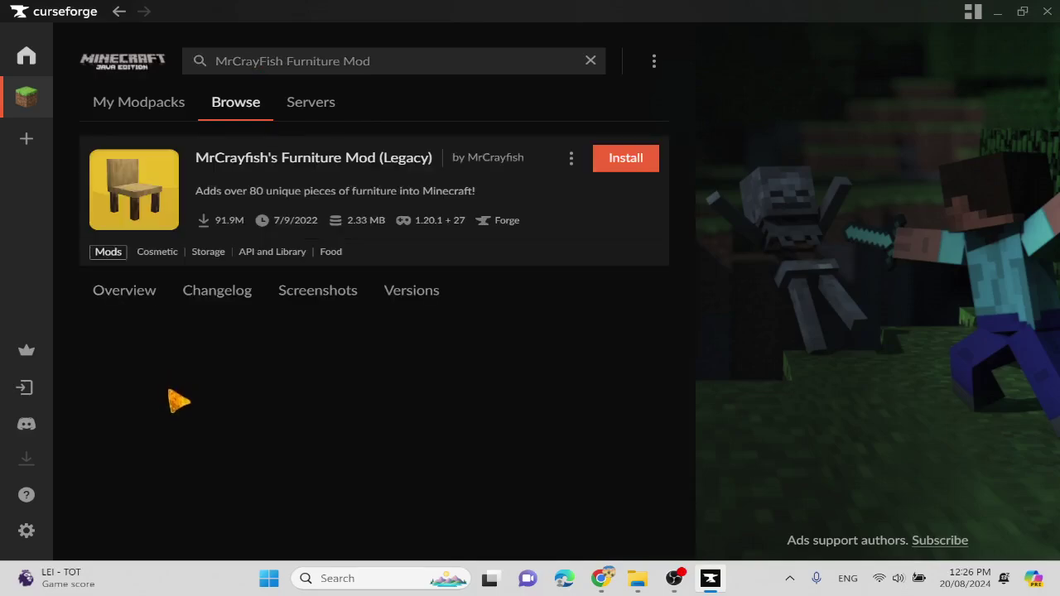
pyautogui.click(625, 158)
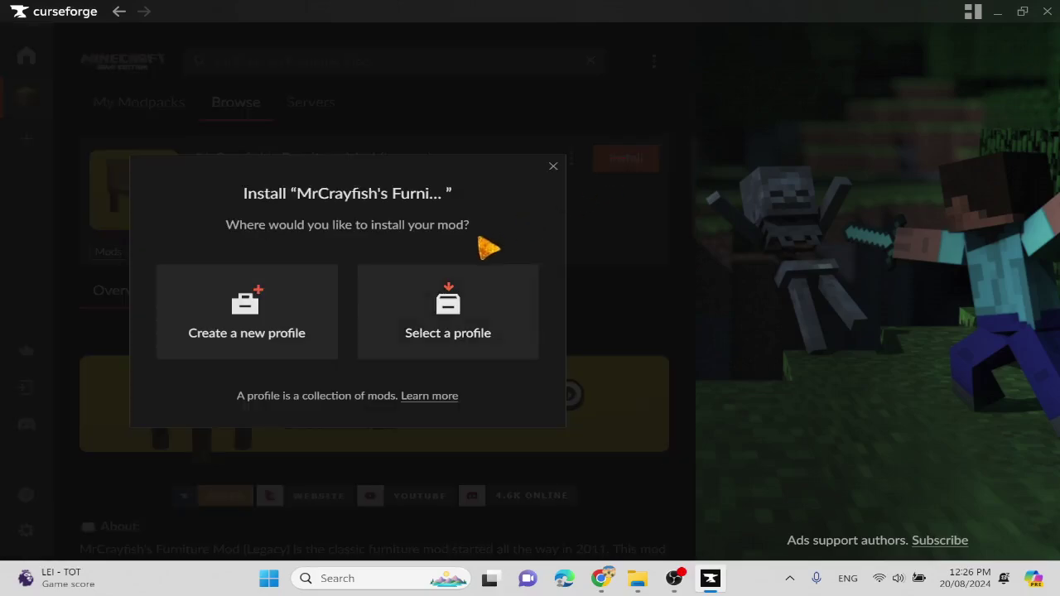
pyautogui.click(286, 319)
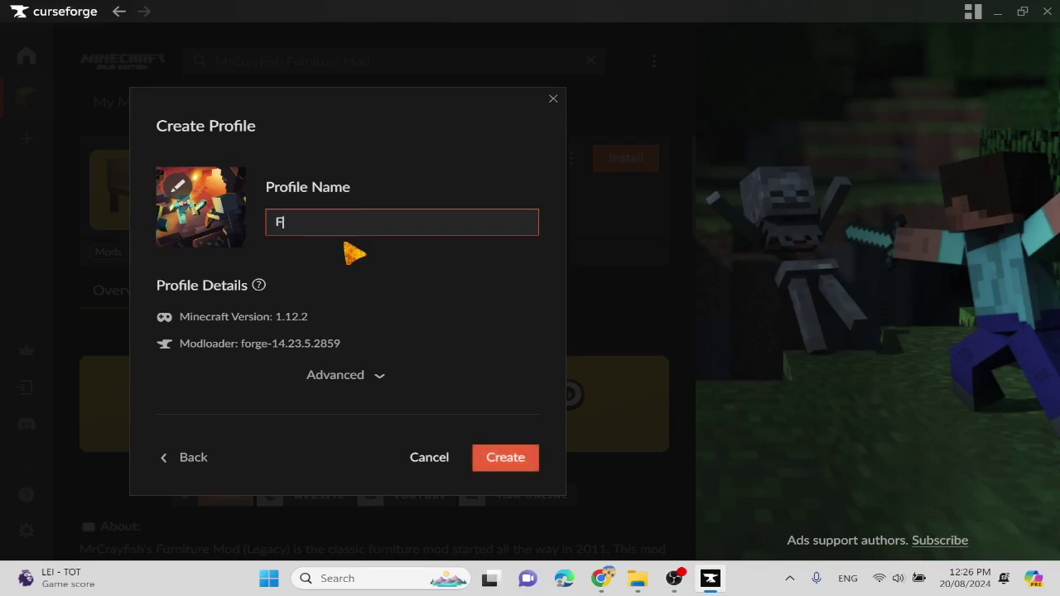
# Step: Clear the profile name entry and name the new profile "MrCrayFish Furniture Mod"
pyautogui.press('BackSpace')
pyautogui.press('BackSpace')
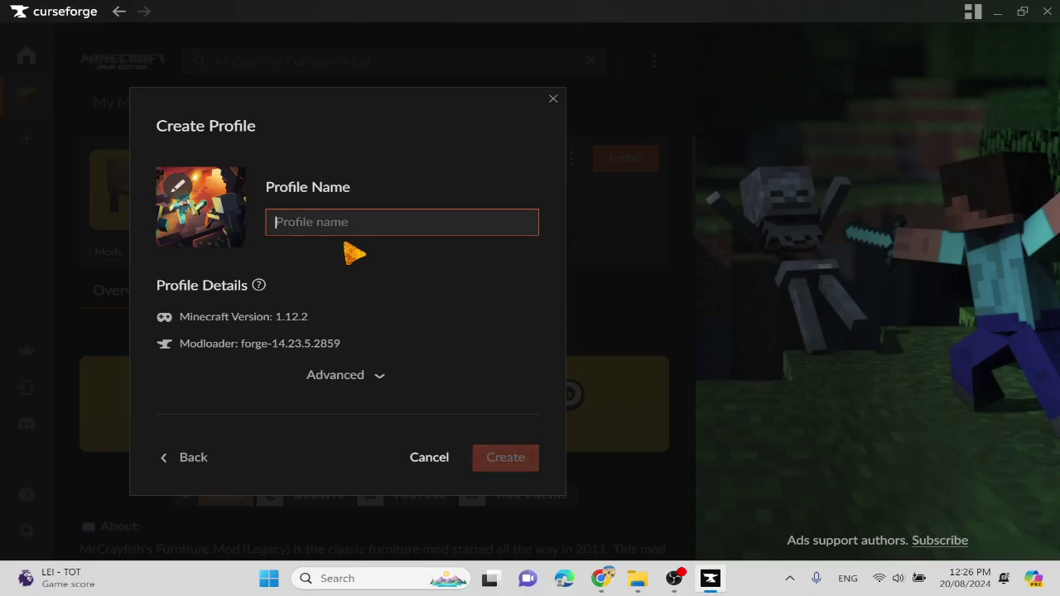
pyautogui.write('MrC')
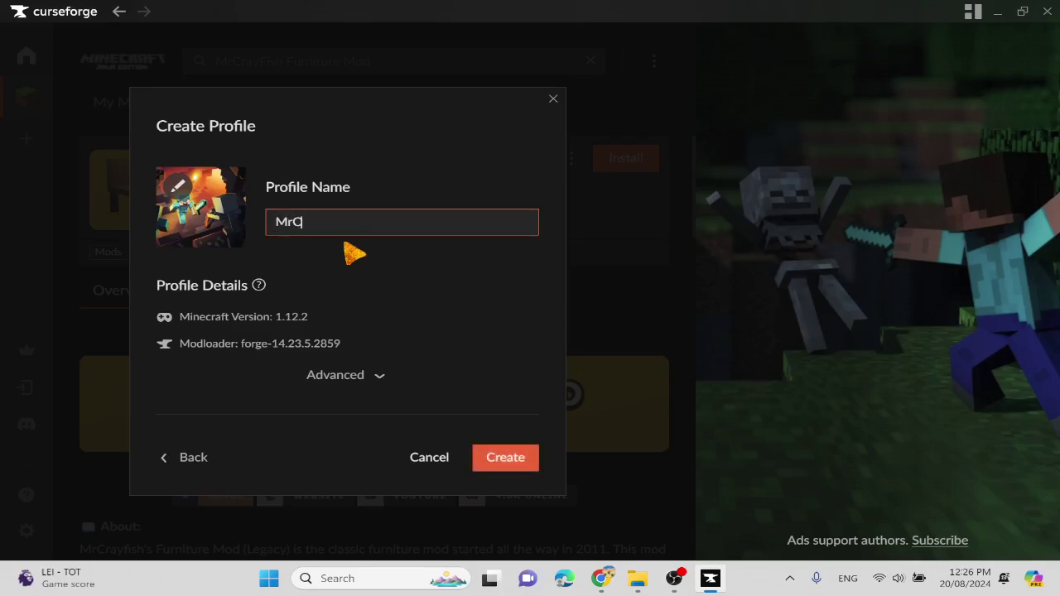
pyautogui.write('rayFish Furniture Mod')
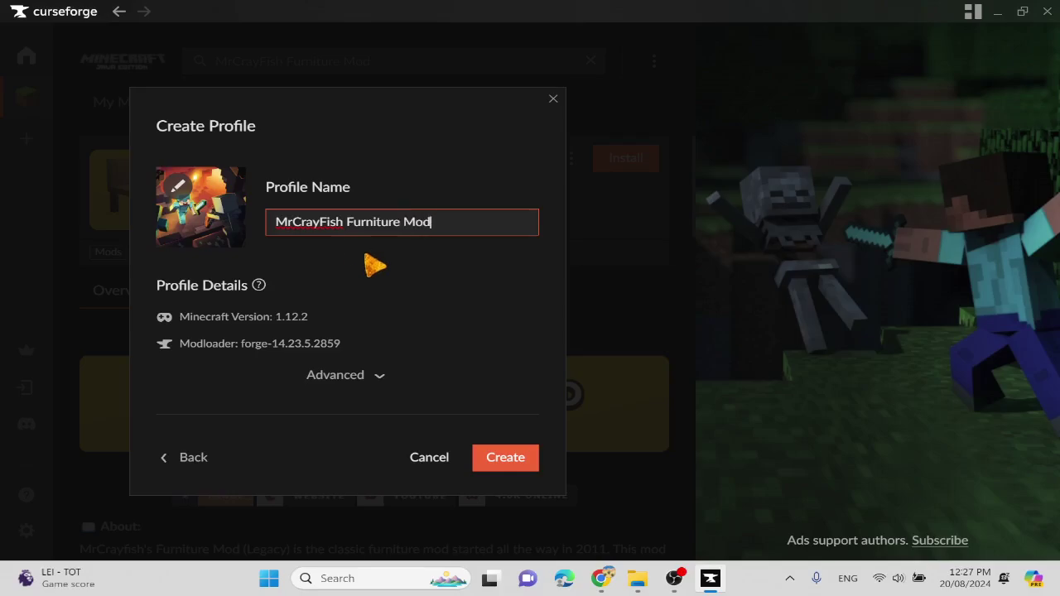
# Step: Expand the profile's advanced settings and select 1.12.2 as the Minecraft version
pyautogui.click(354, 378)
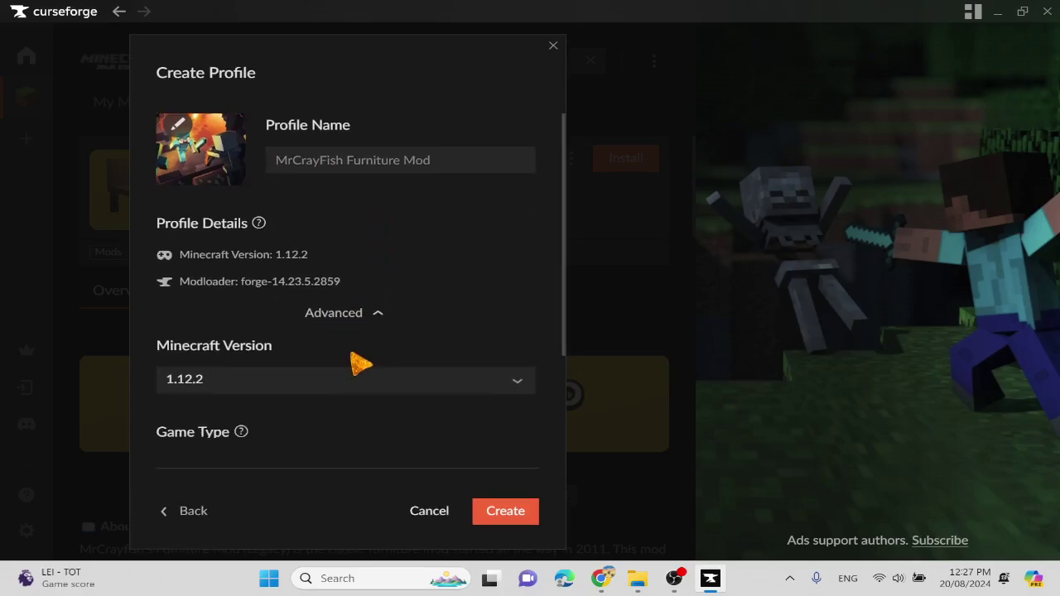
pyautogui.scroll(-1, 335, 280)
pyautogui.click(335, 280)
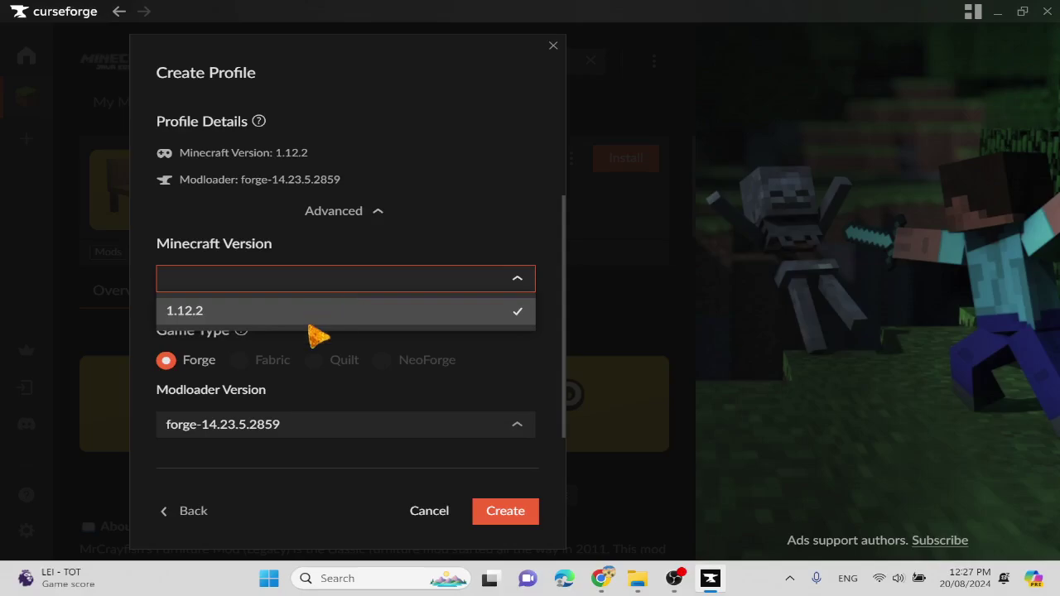
pyautogui.click(312, 311)
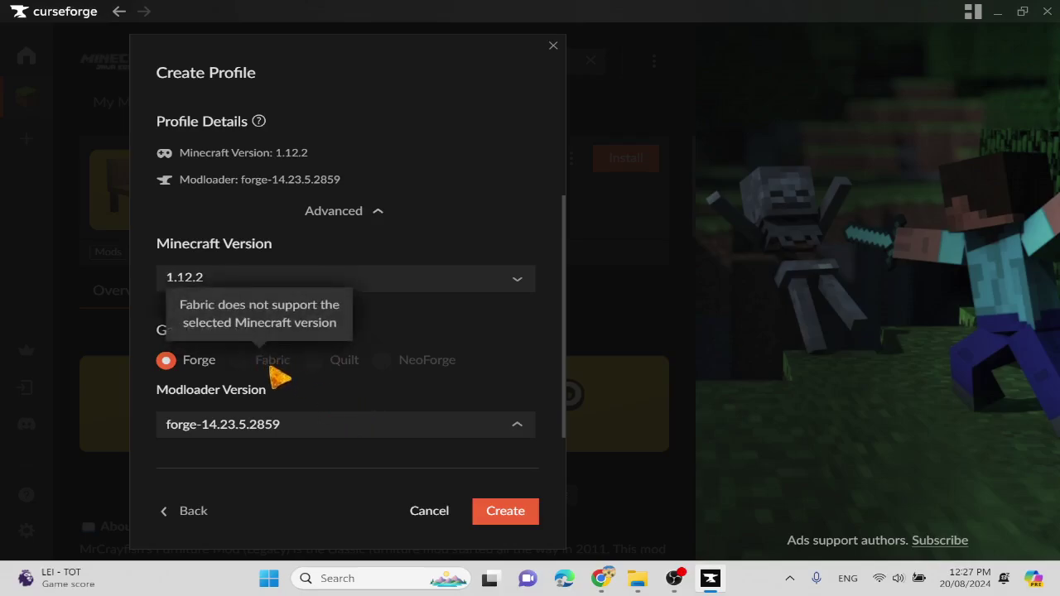
# Step: Review the profile settings and create the MrCrayFish Furniture Mod profile with Minecraft 1.12.2 and Forge
pyautogui.scroll(2, 439, 387)
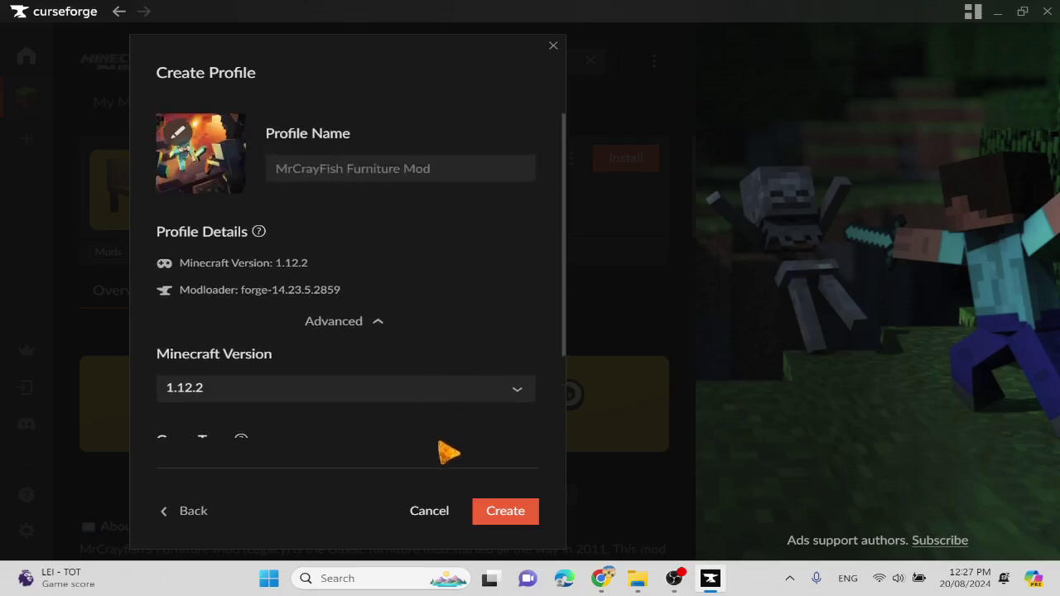
pyautogui.scroll(-3, 398, 371)
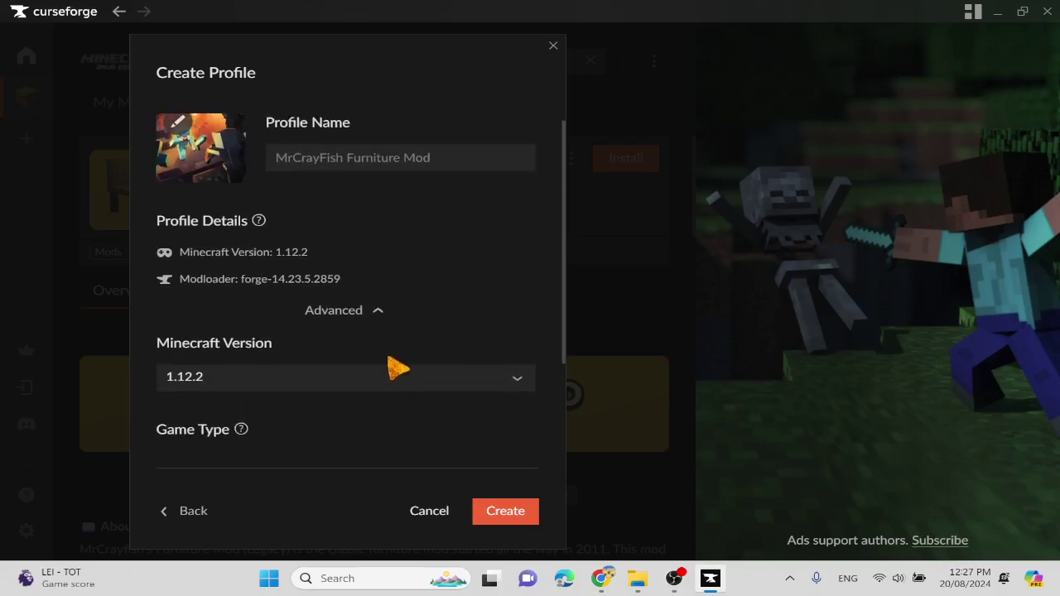
pyautogui.click(497, 512)
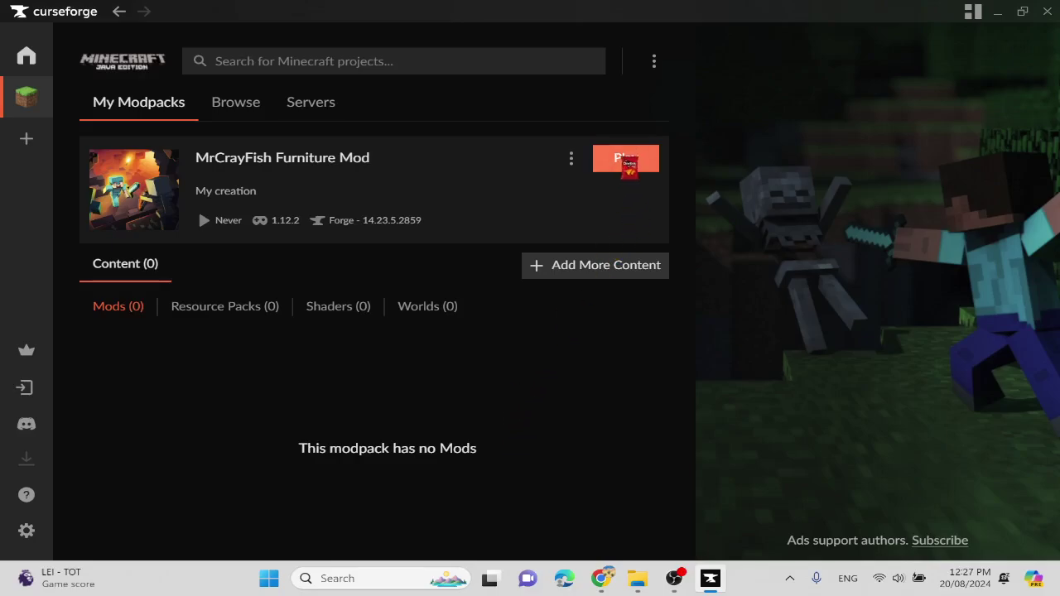
# Step: Launch the MrCrayFish Furniture Mod profile and switch to the Minecraft Launcher
pyautogui.click(629, 162)
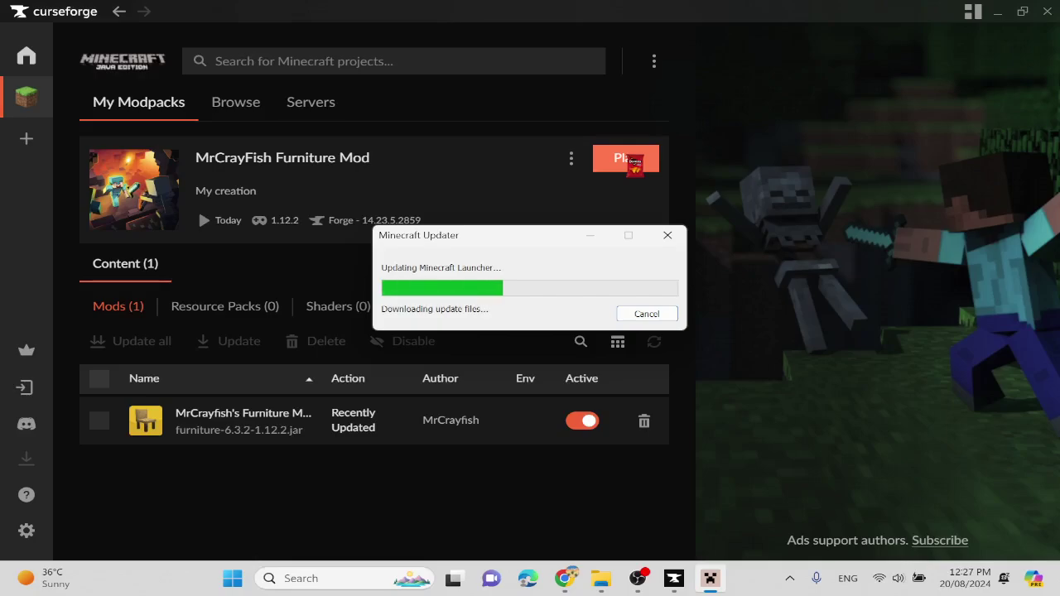
pyautogui.moveTo(715, 585)
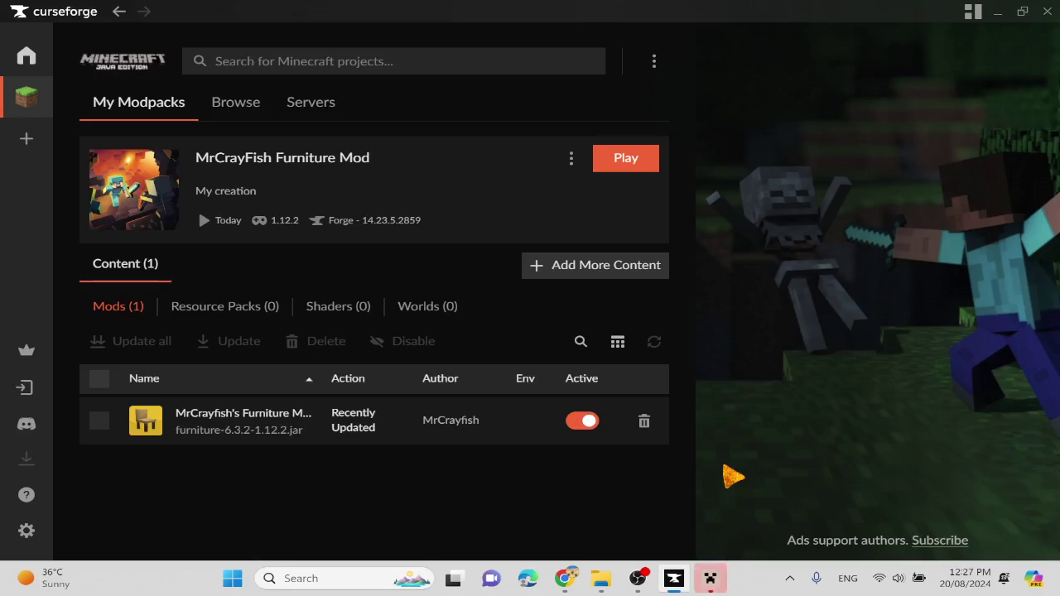
pyautogui.click(711, 580)
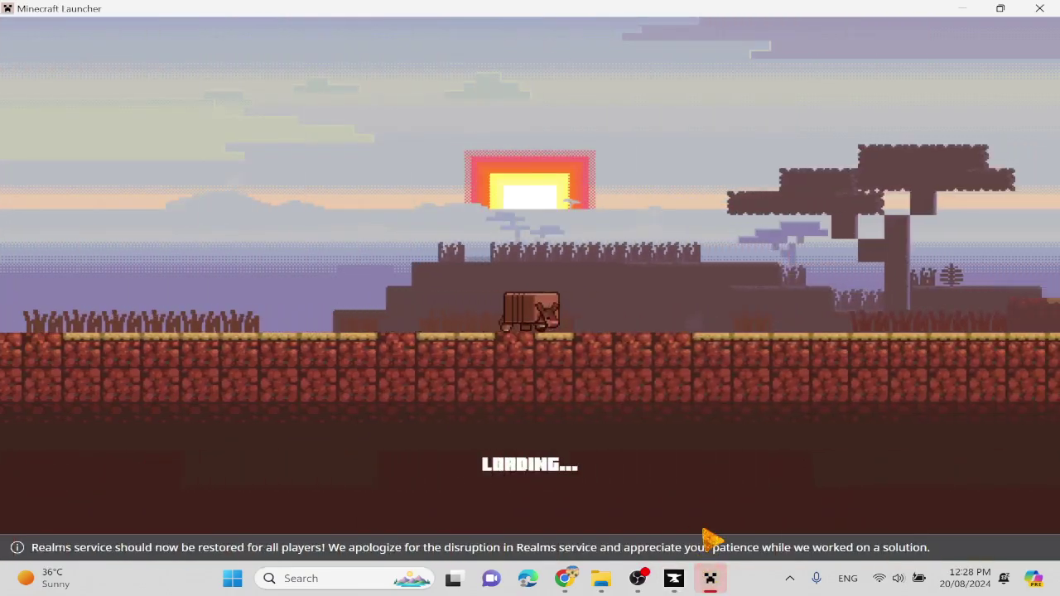
pyautogui.click(722, 588)
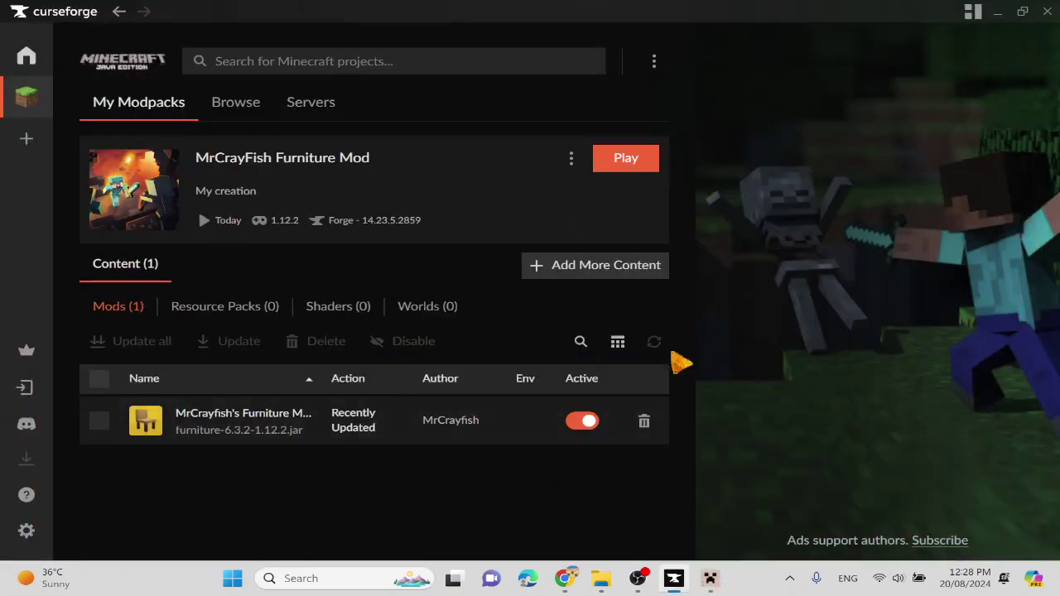
pyautogui.click(712, 582)
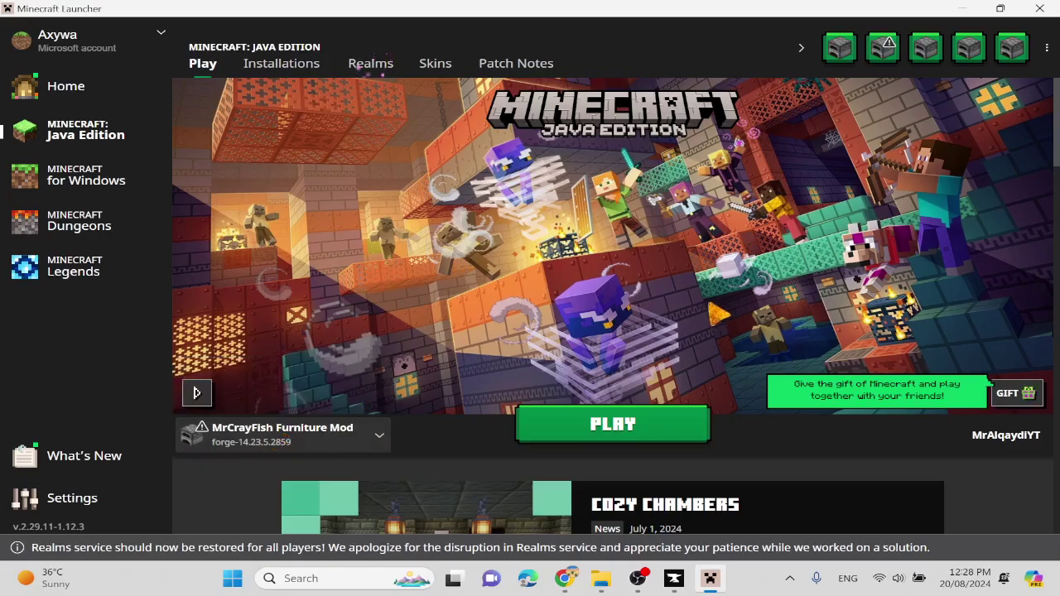
# Step: Start the game with the MrCrayFish Furniture Mod installation and maximize the Minecraft 1.12.2 window
pyautogui.scroll(-4, 718, 313)
pyautogui.scroll(4, 669, 367)
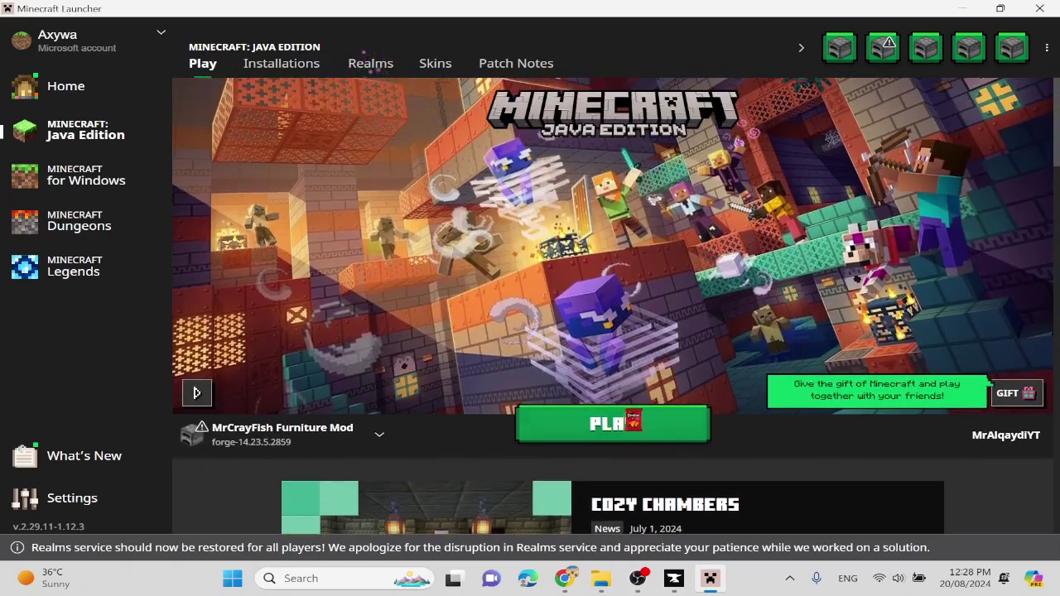
pyautogui.click(632, 420)
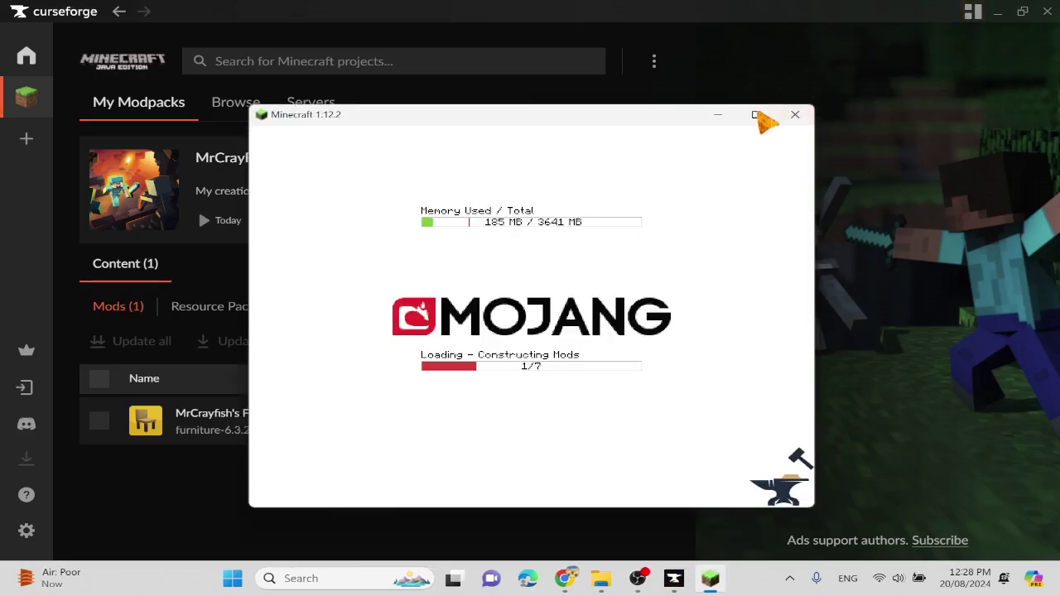
pyautogui.click(756, 114)
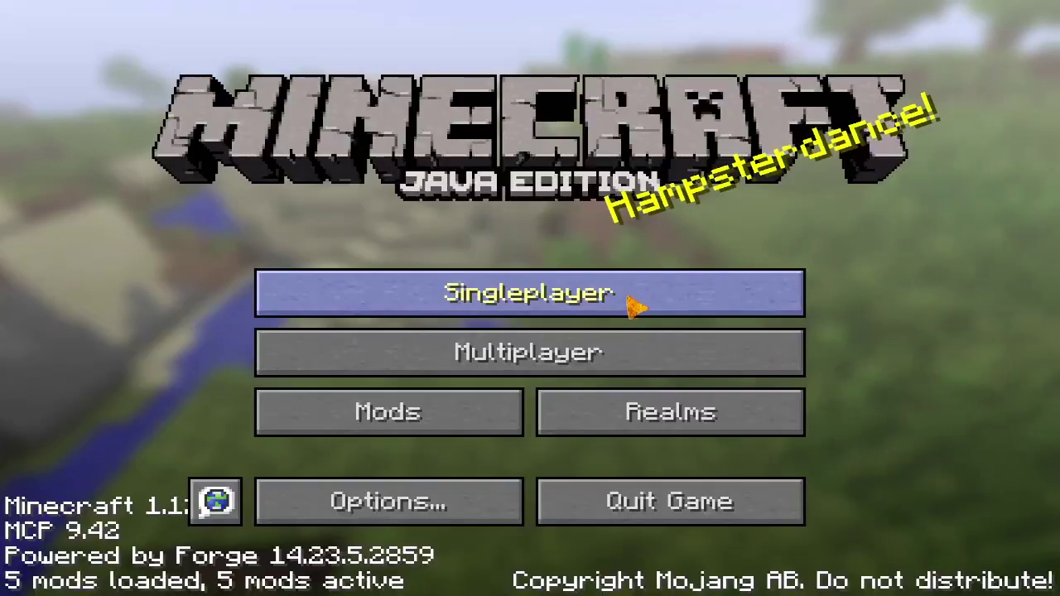
# Step: Begin a new singleplayer world and replace its default name with "MrCrayFish" followed by the player's name
pyautogui.click(635, 303)
pyautogui.click(714, 491)
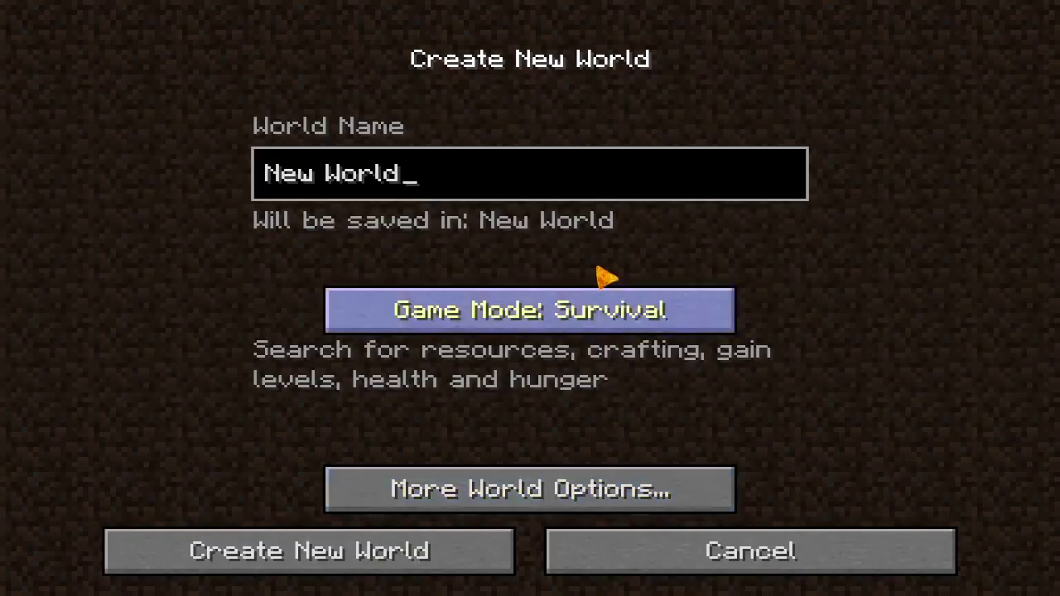
pyautogui.press('BackSpace')
pyautogui.press('BackSpace')
pyautogui.press('BackSpace')
pyautogui.press('BackSpace')
pyautogui.press('BackSpace')
pyautogui.press('BackSpace')
pyautogui.press('BackSpace')
pyautogui.press('BackSpace')
pyautogui.press('BackSpace')
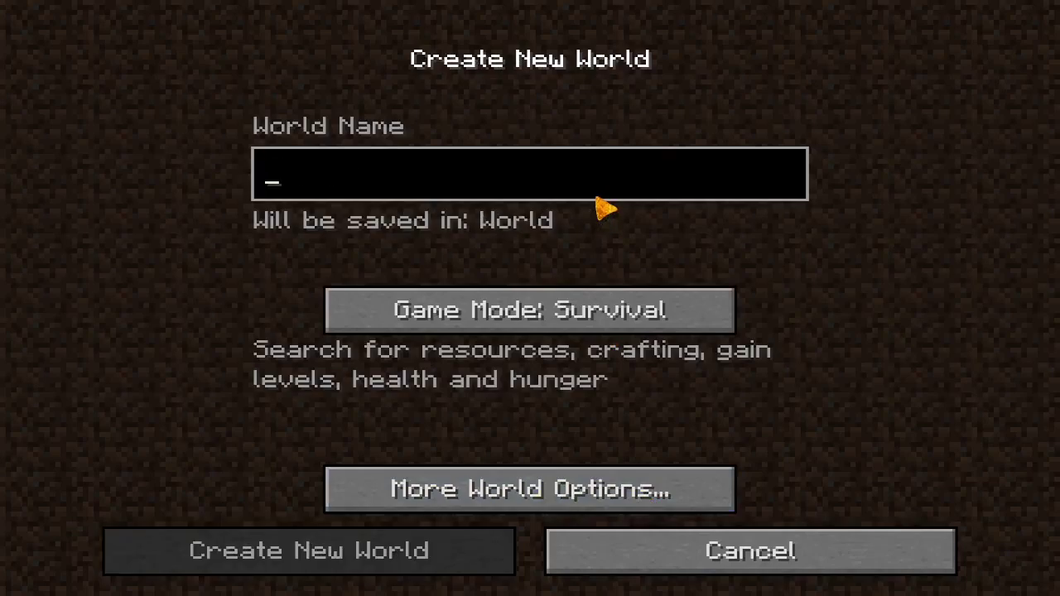
pyautogui.write('Mr')
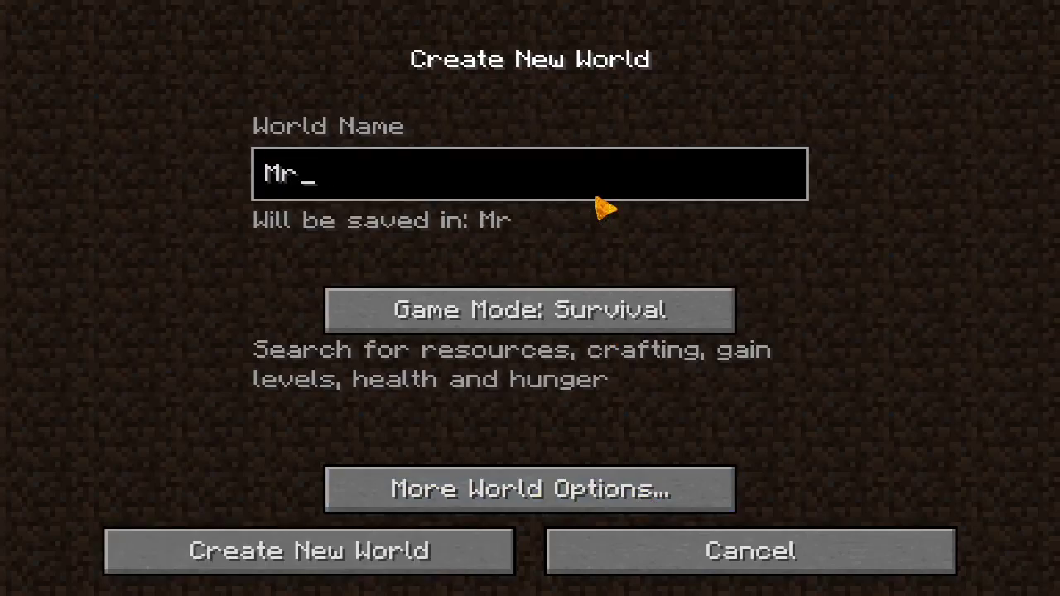
pyautogui.write('CrayFi')
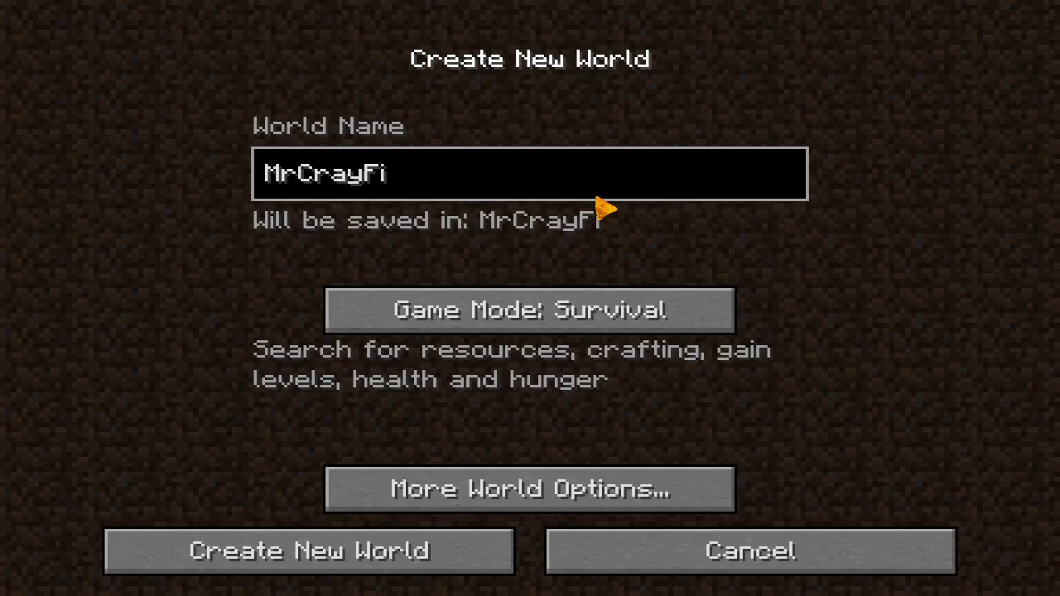
pyautogui.write('sh MrAlq')
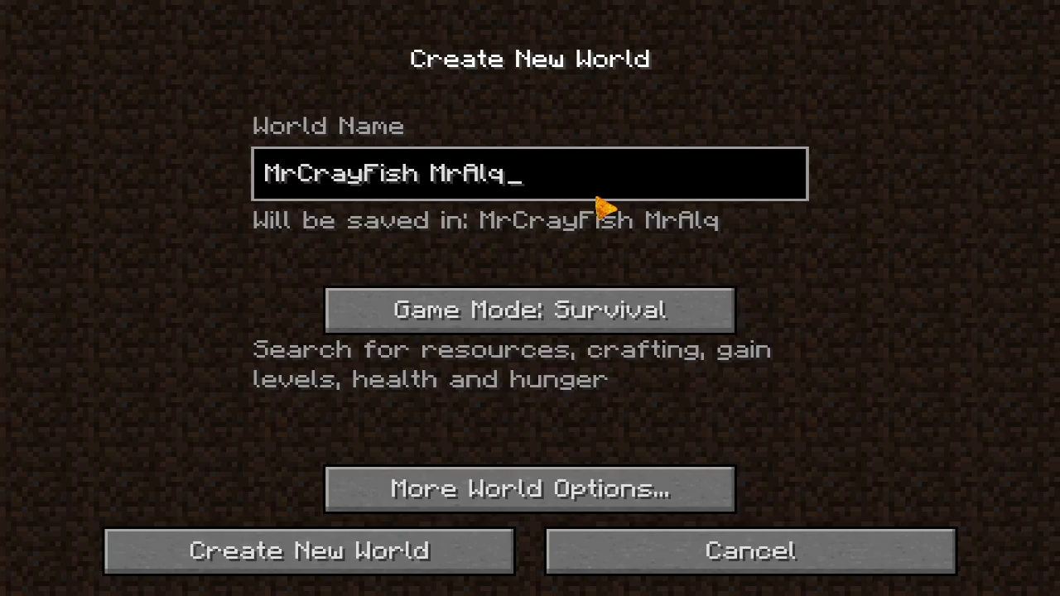
pyautogui.write('aydi')
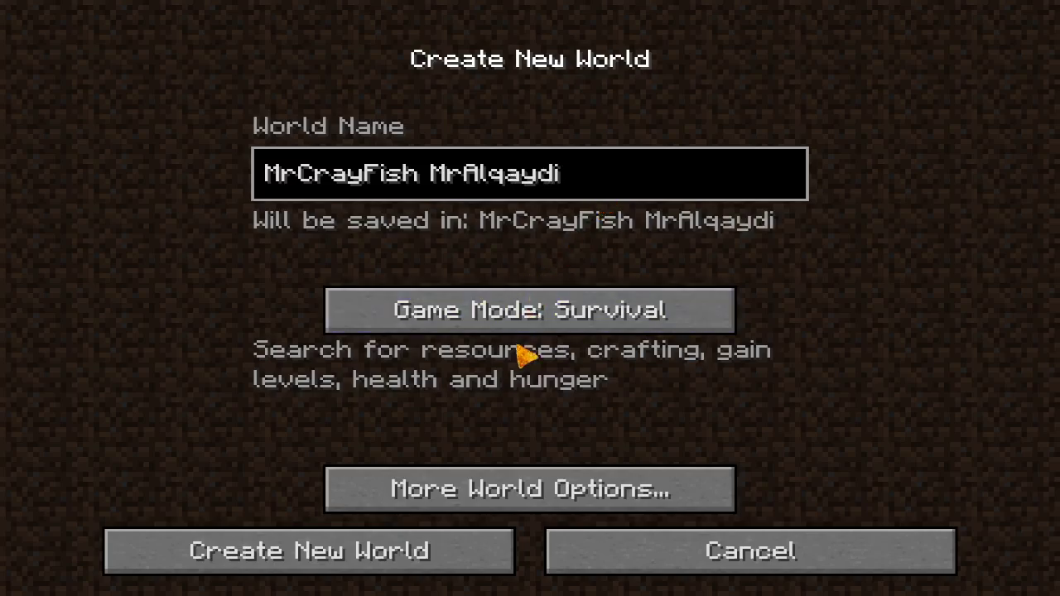
# Step: Set the game mode to Creative and the world type to Superflat, and create the new world
pyautogui.click(528, 327)
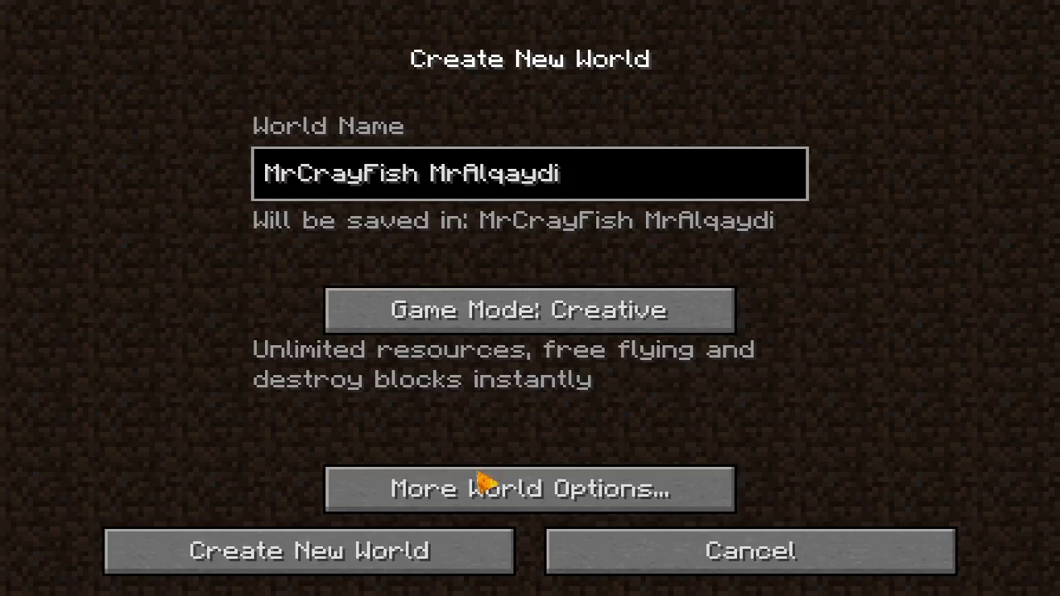
pyautogui.click(509, 489)
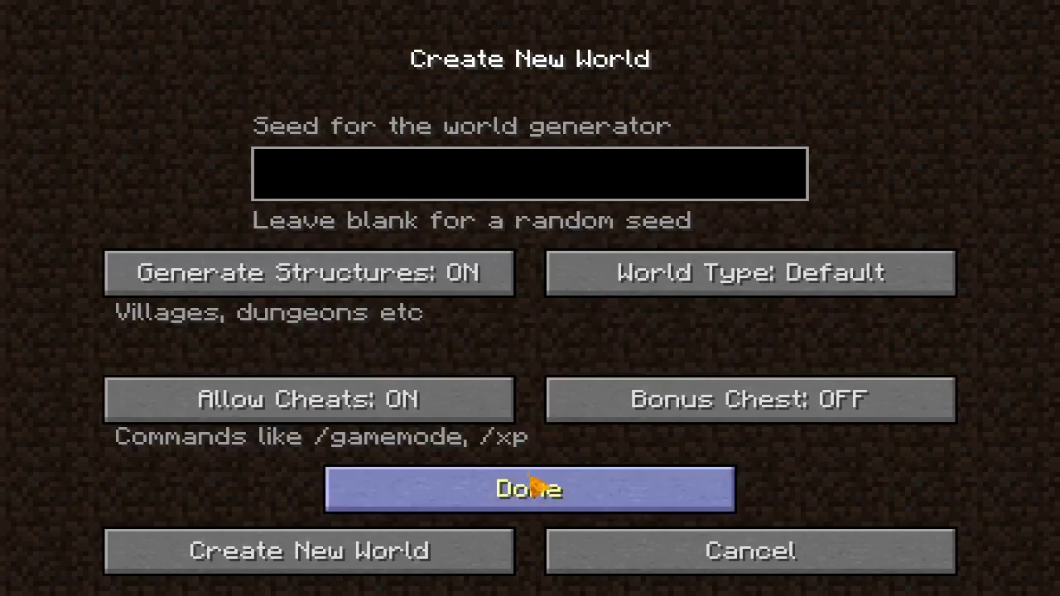
pyautogui.click(530, 487)
pyautogui.click(535, 490)
pyautogui.click(601, 275)
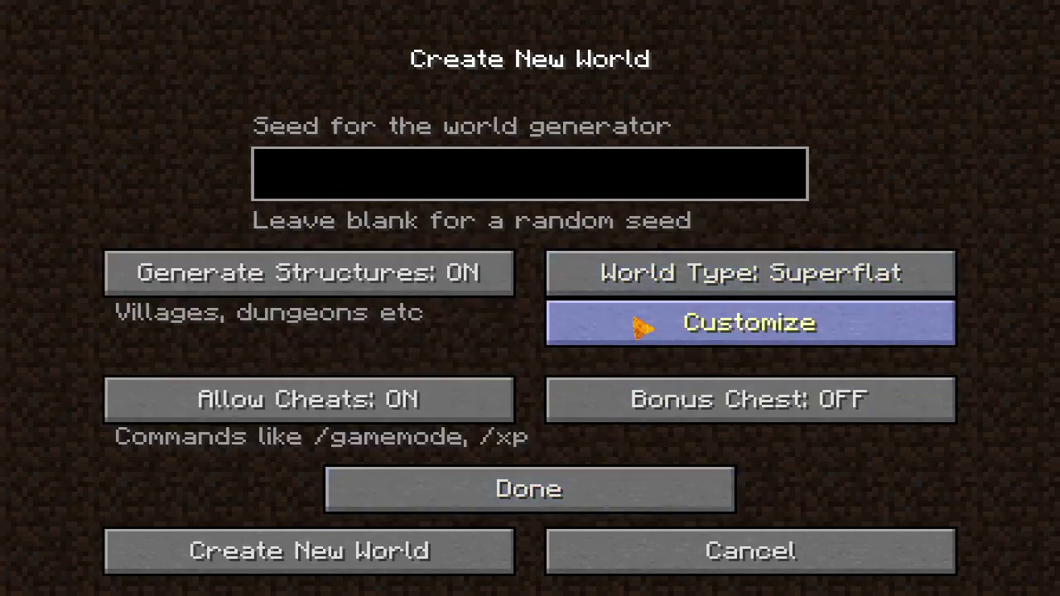
pyautogui.click(486, 504)
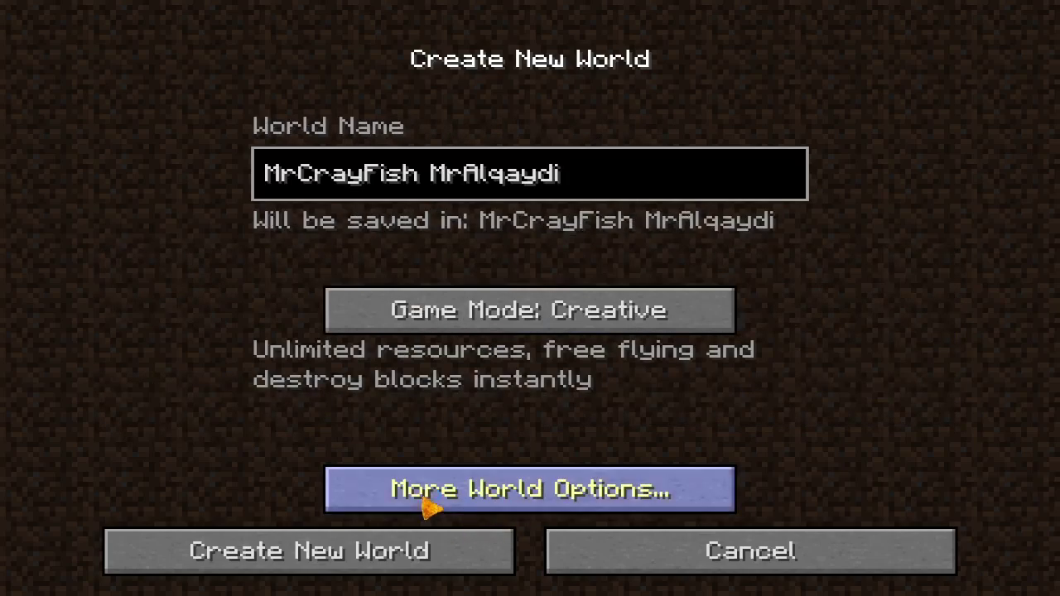
pyautogui.click(338, 530)
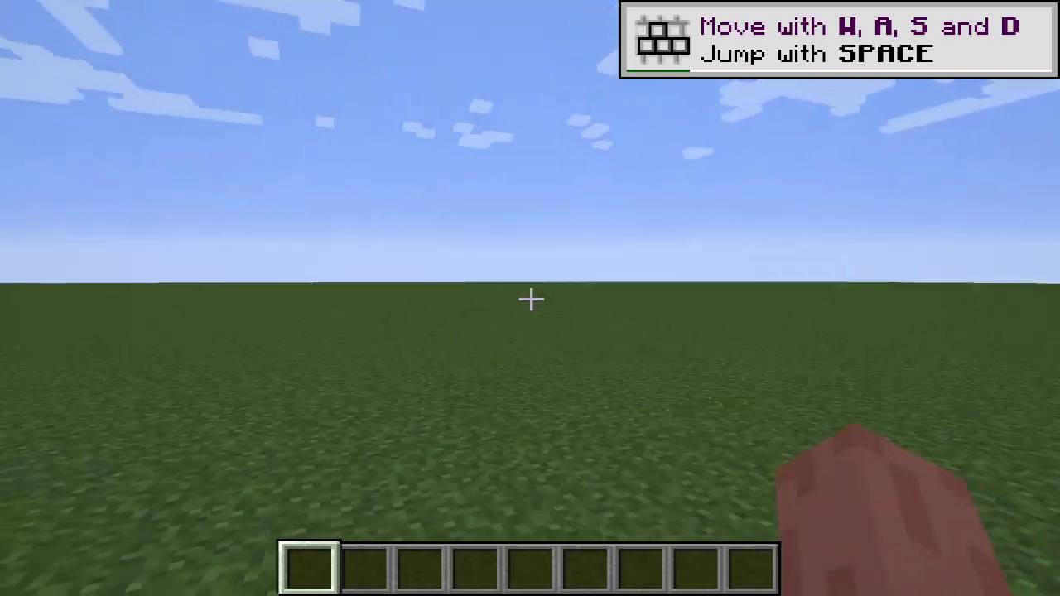
# Step: Use the /time set command to set the world time to 1000, and move forward across the flat terrain
pyautogui.press('t')
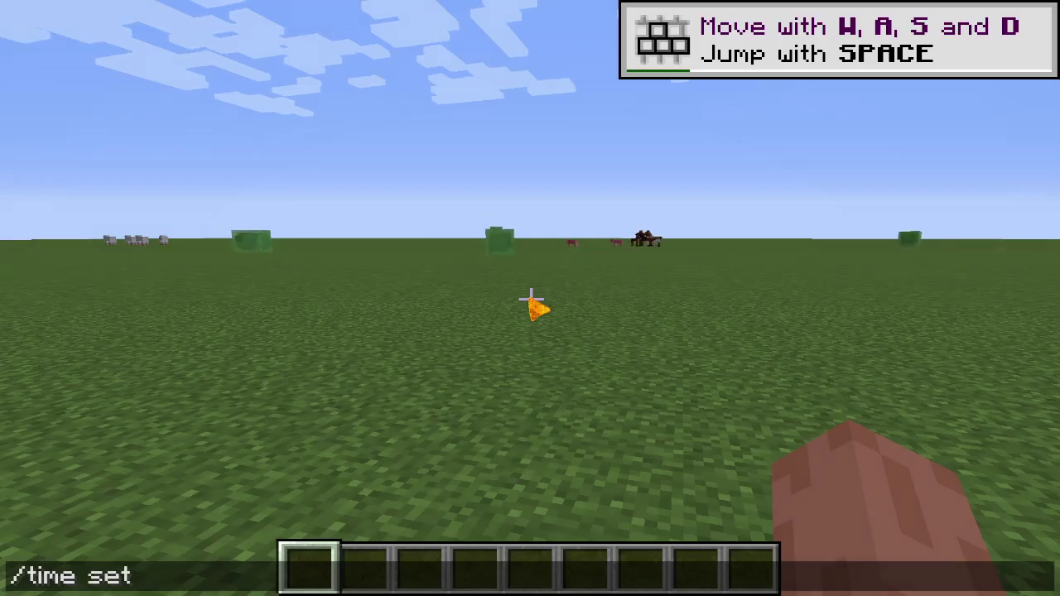
pyautogui.press('Return')
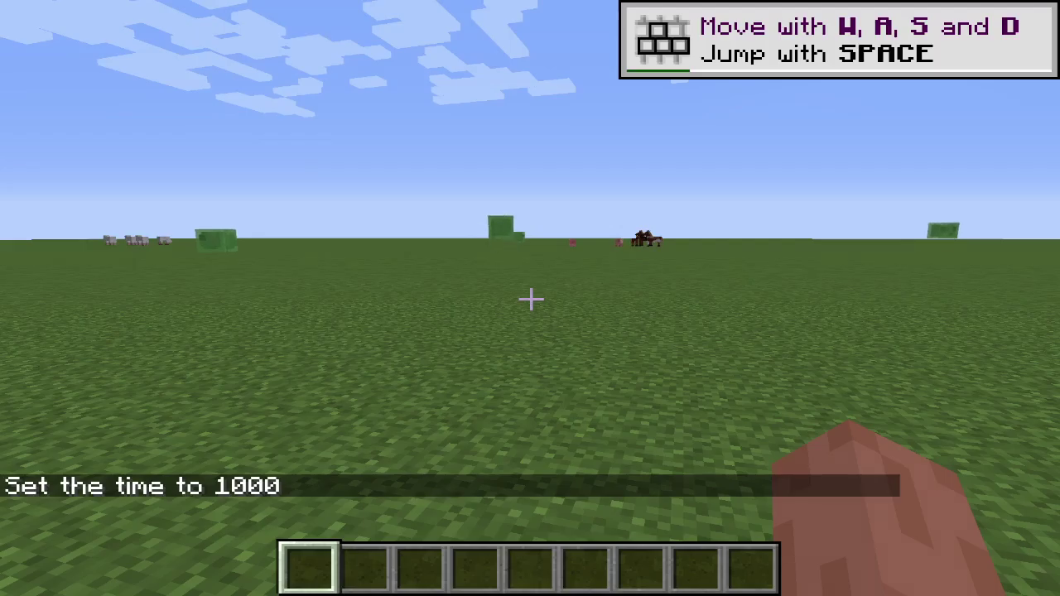
pyautogui.press('w')
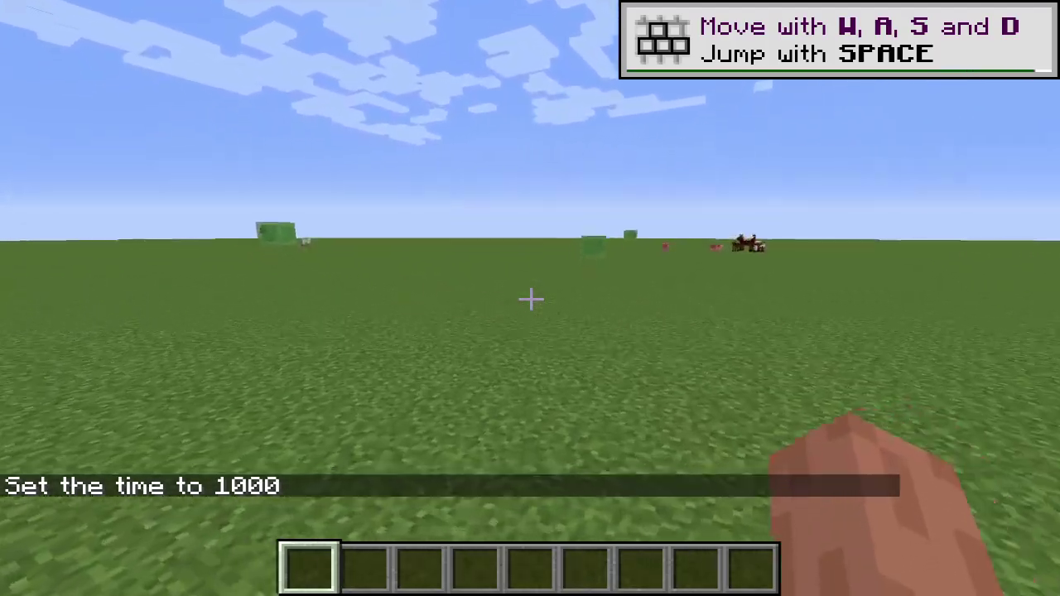
pyautogui.press('w')
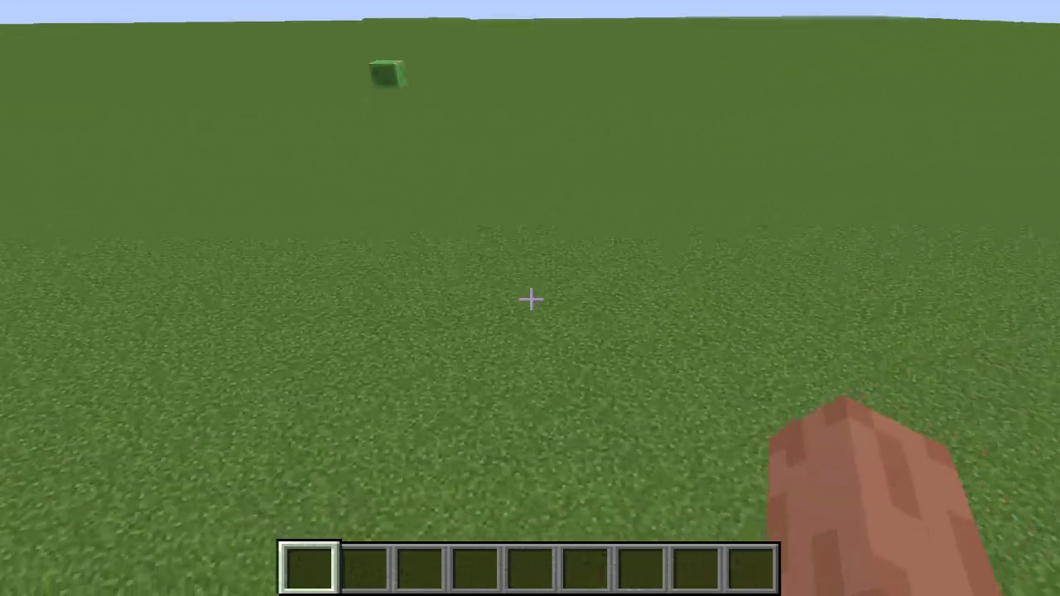
# Step: Open the creative inventory and look through the item categories on its first page
pyautogui.press('e')
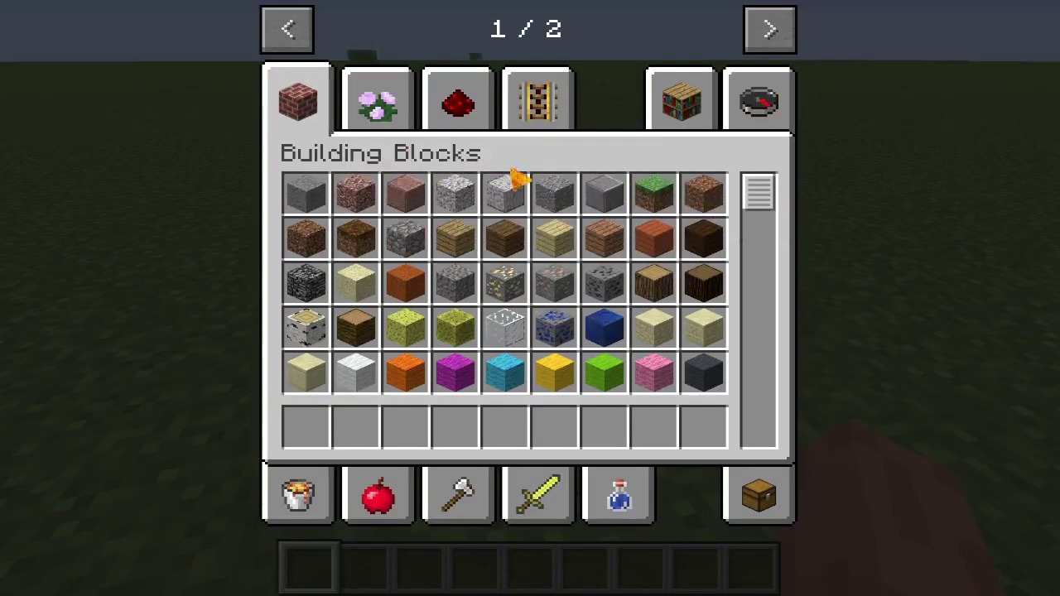
pyautogui.click(380, 120)
pyautogui.click(468, 116)
pyautogui.click(510, 123)
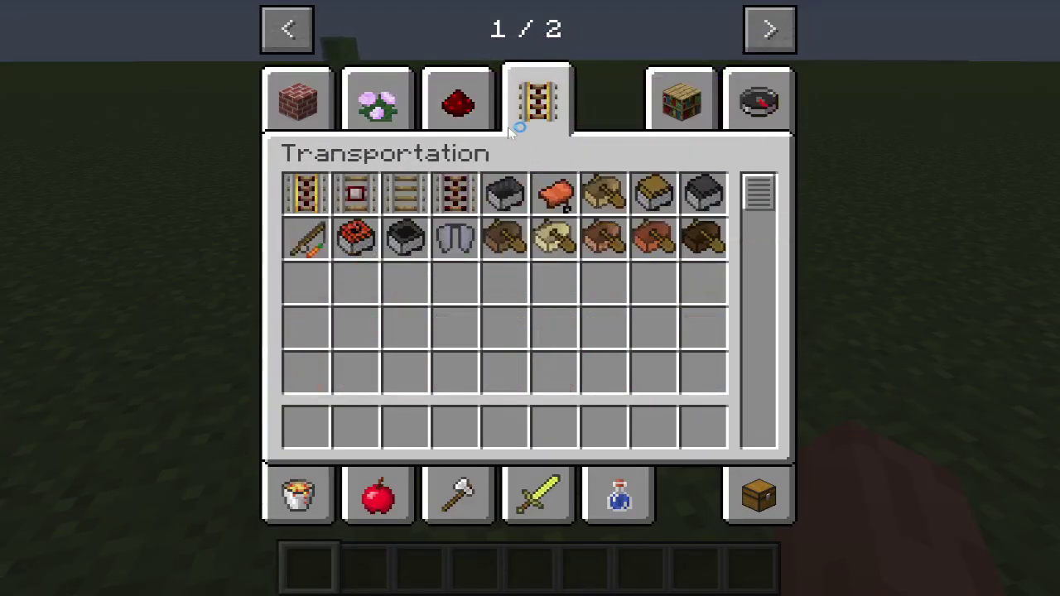
pyautogui.click(318, 98)
pyautogui.click(378, 100)
pyautogui.click(456, 100)
pyautogui.click(538, 101)
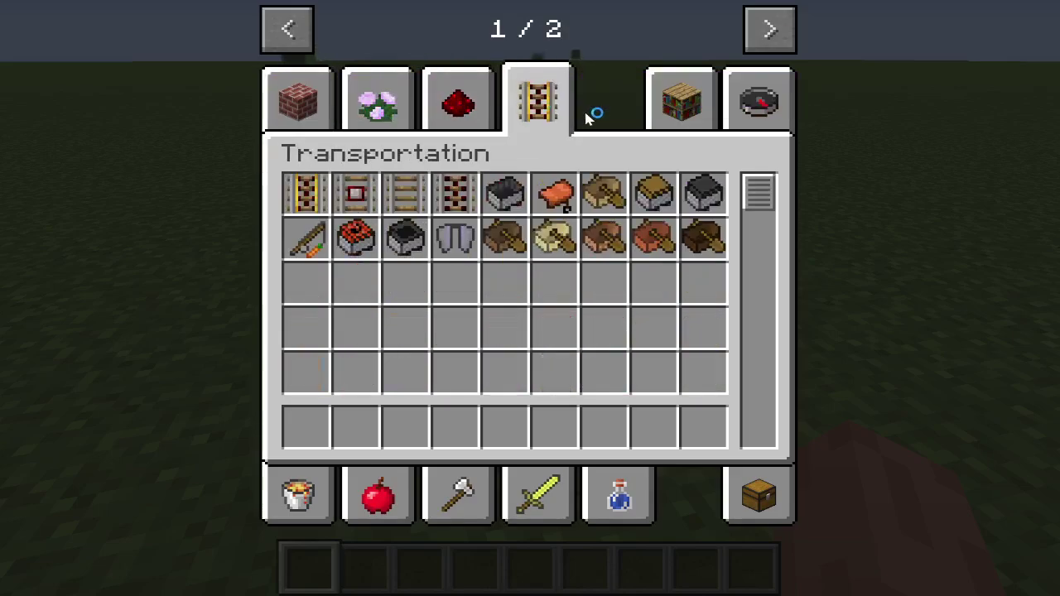
pyautogui.click(704, 99)
pyautogui.click(758, 99)
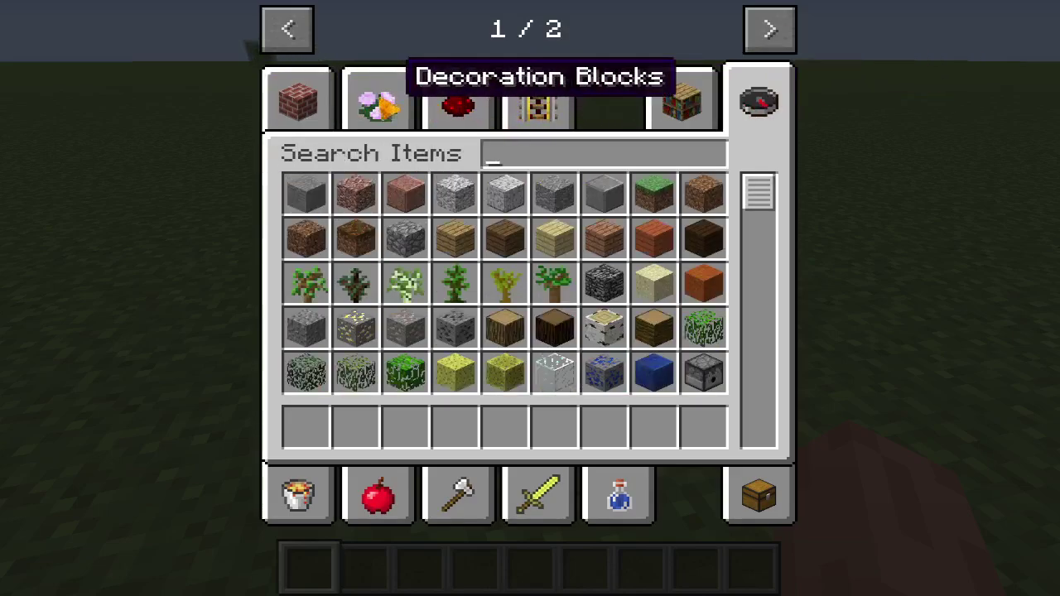
pyautogui.click(298, 97)
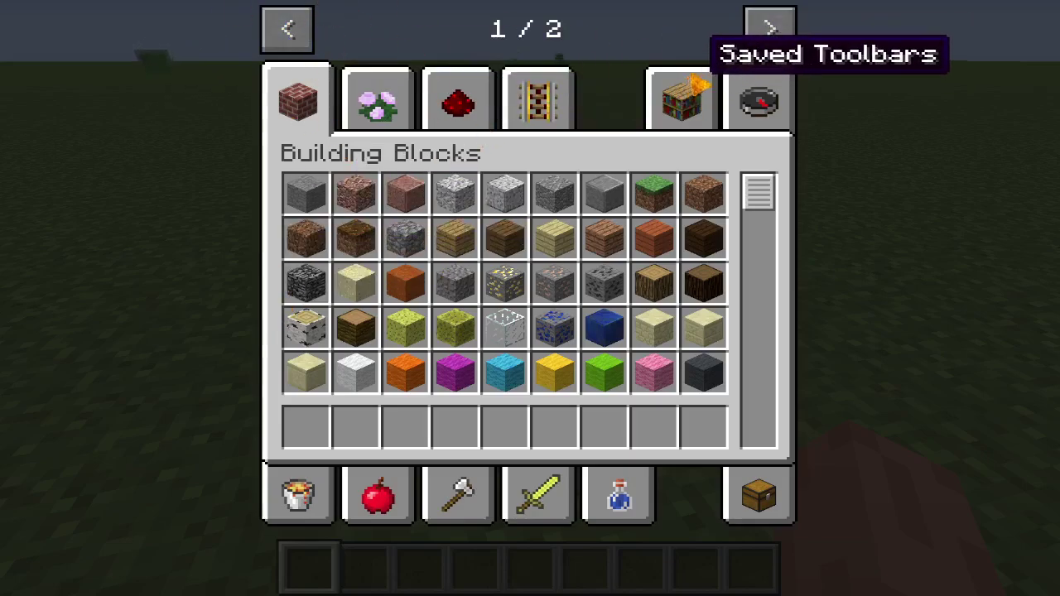
# Step: Examine the MrCrayfish's Furniture Mod items and category filters on the second inventory page, and close the inventory
pyautogui.click(783, 35)
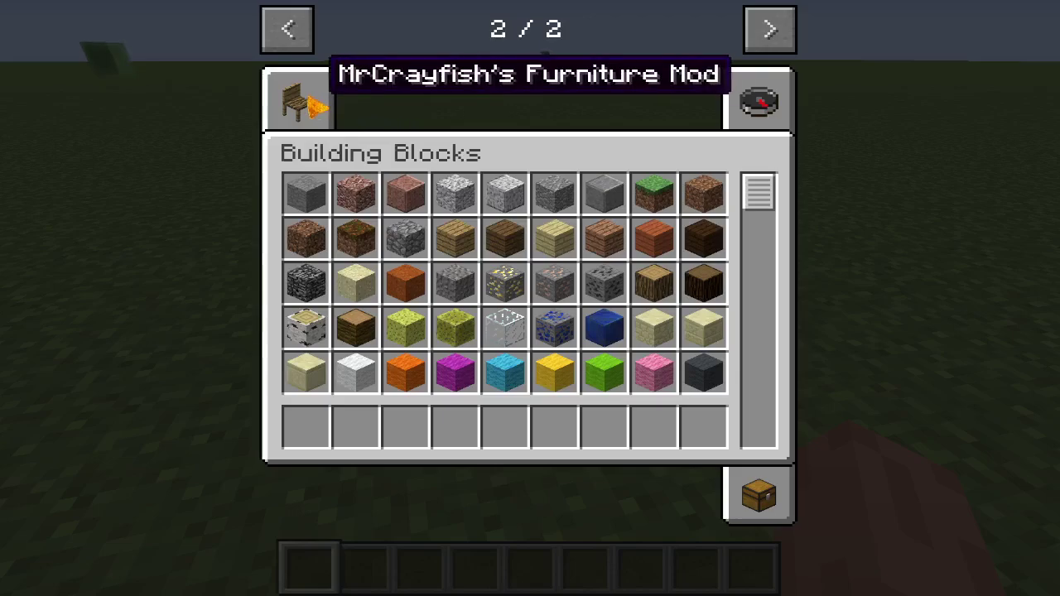
pyautogui.click(302, 100)
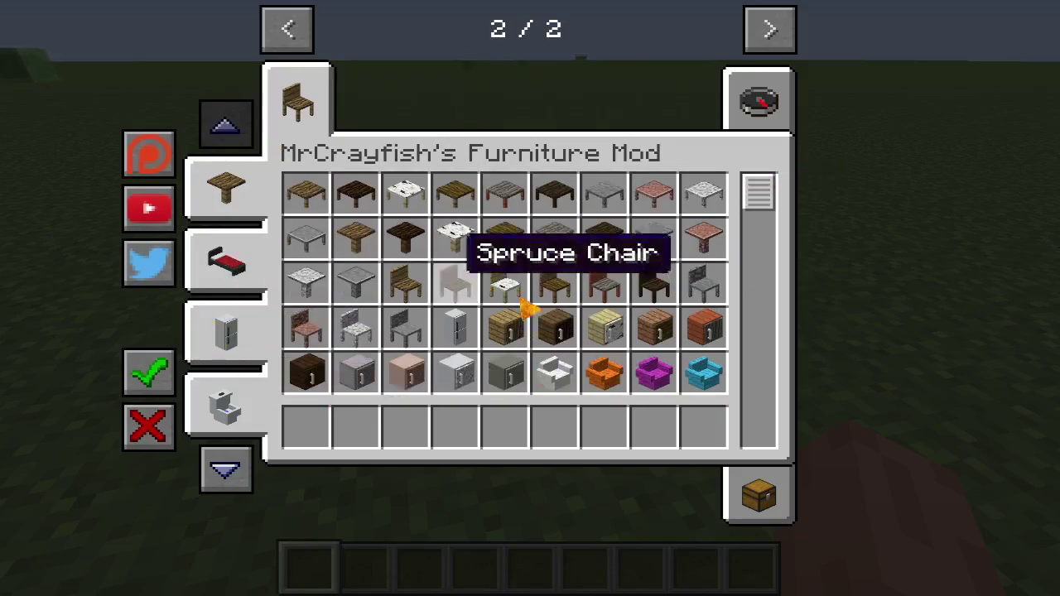
pyautogui.scroll(-5, 638, 268)
pyautogui.scroll(-10, 614, 277)
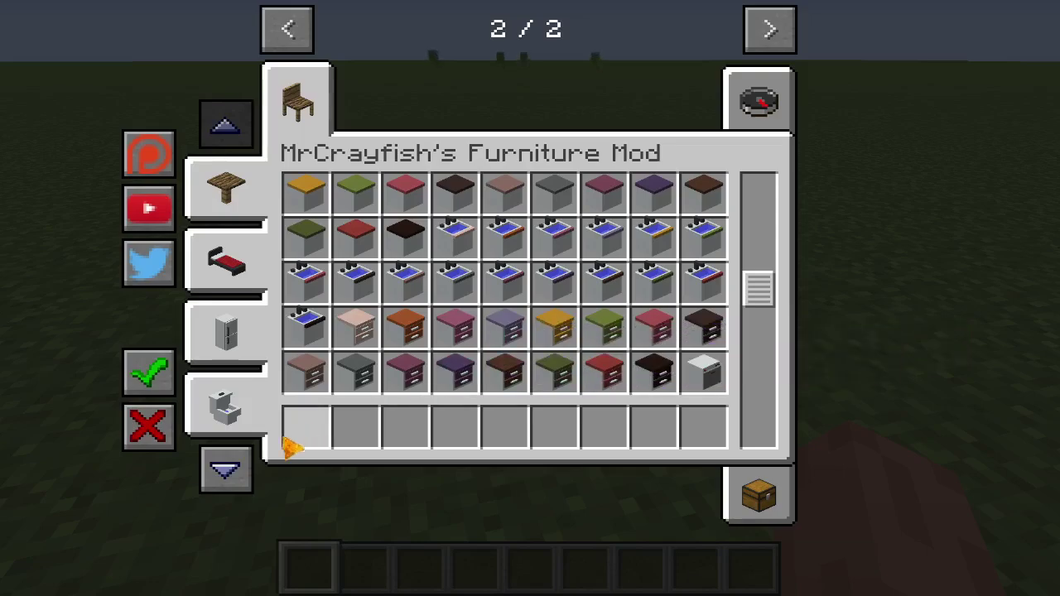
pyautogui.click(234, 475)
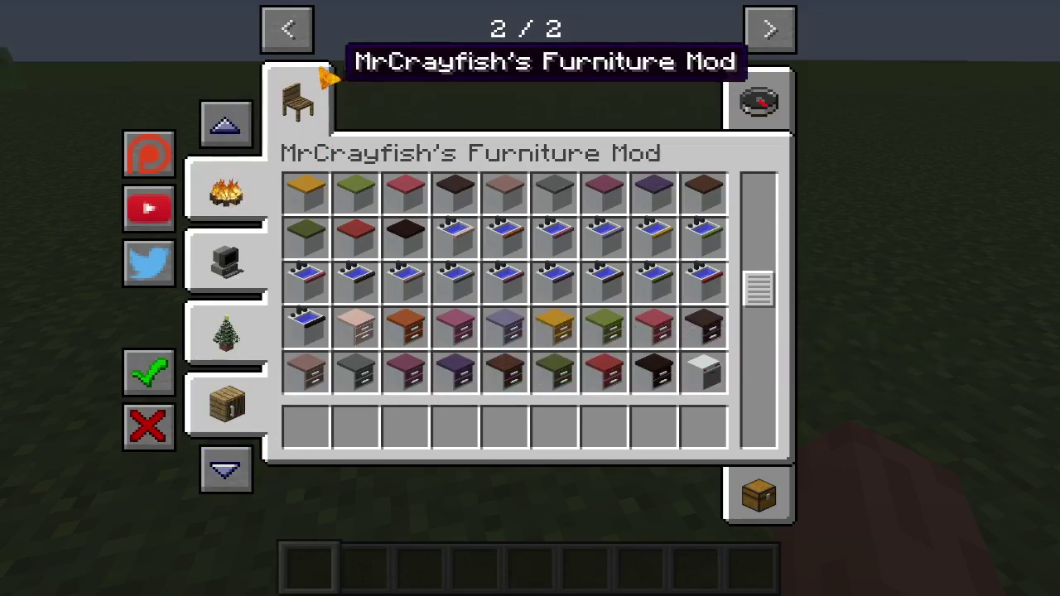
pyautogui.click(293, 50)
pyautogui.press('e')
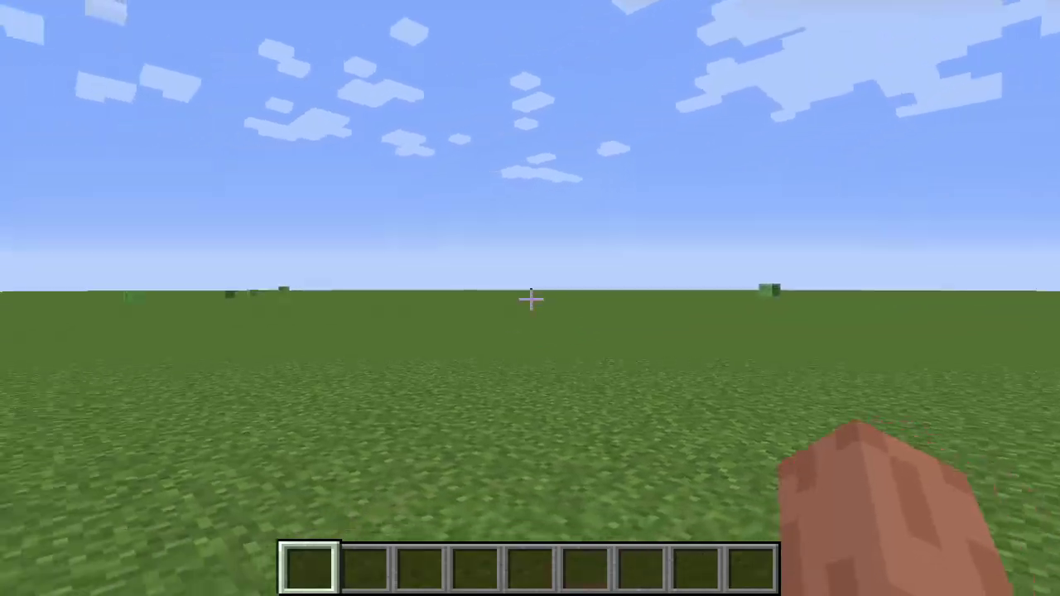
pyautogui.press('Escape')
pyautogui.press('Escape')
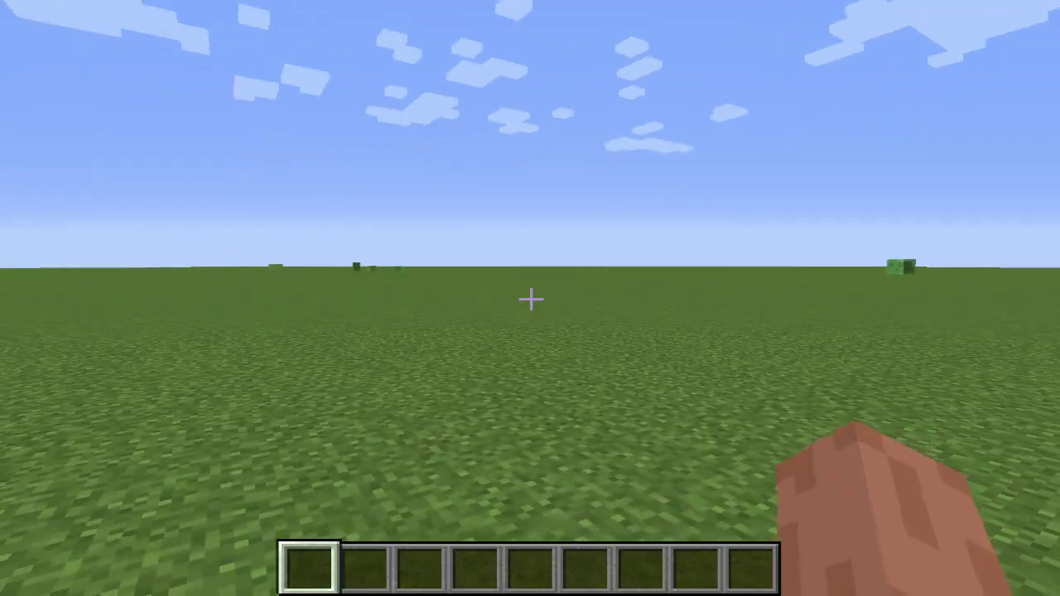